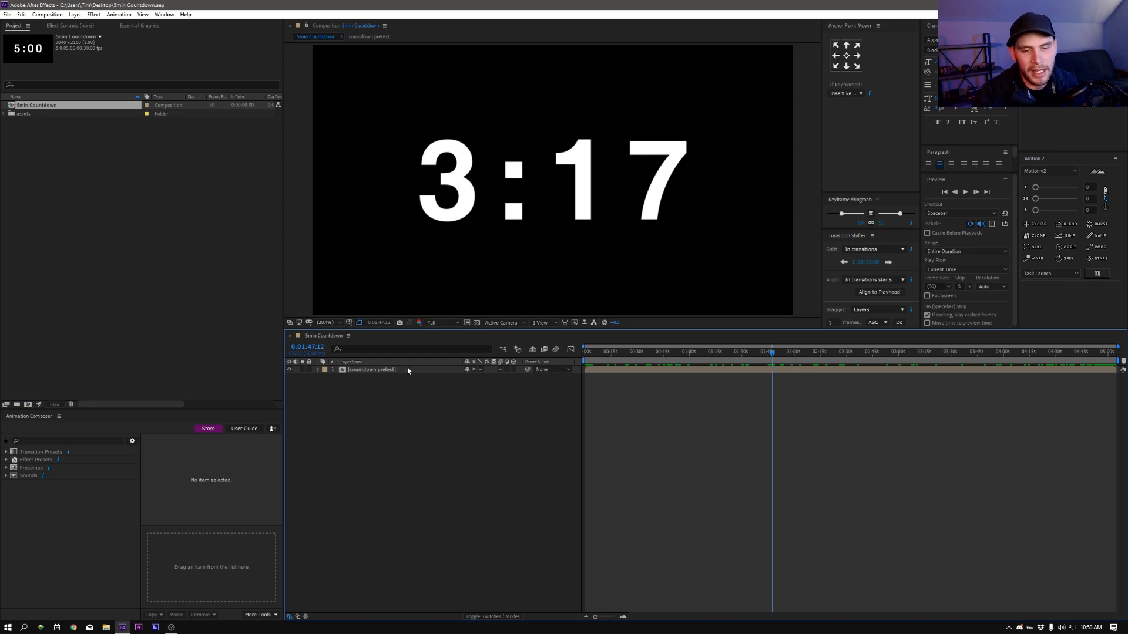
# Step: Open the nested countdown composition from the 5min Countdown timeline and scrub through its playback
pyautogui.click(371, 369)
pyautogui.click(357, 370)
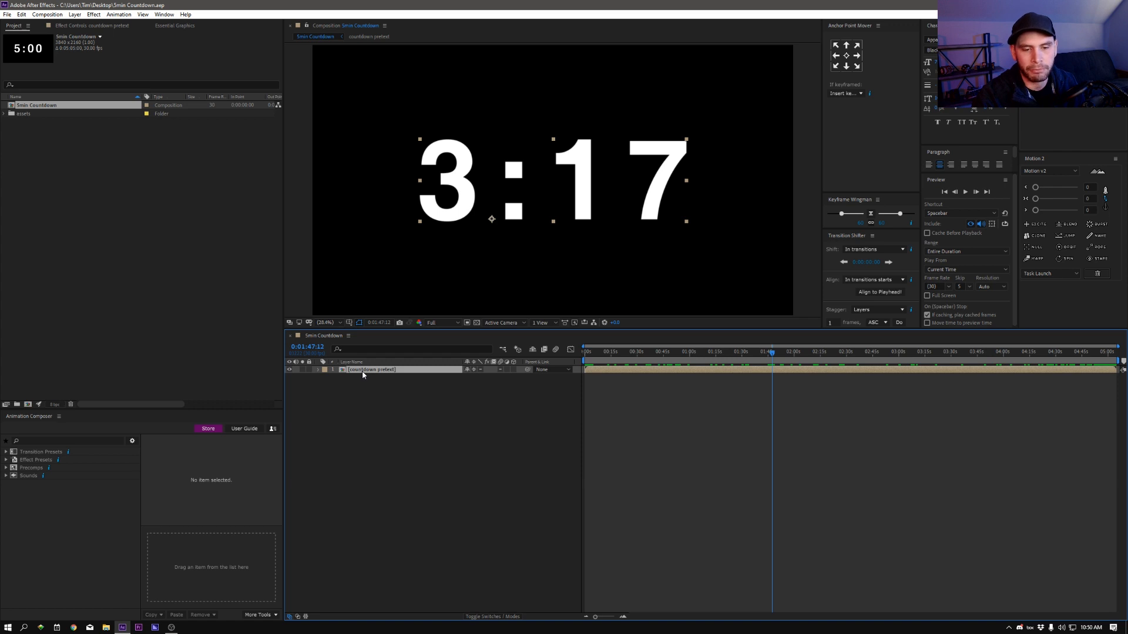
pyautogui.doubleClick(358, 371)
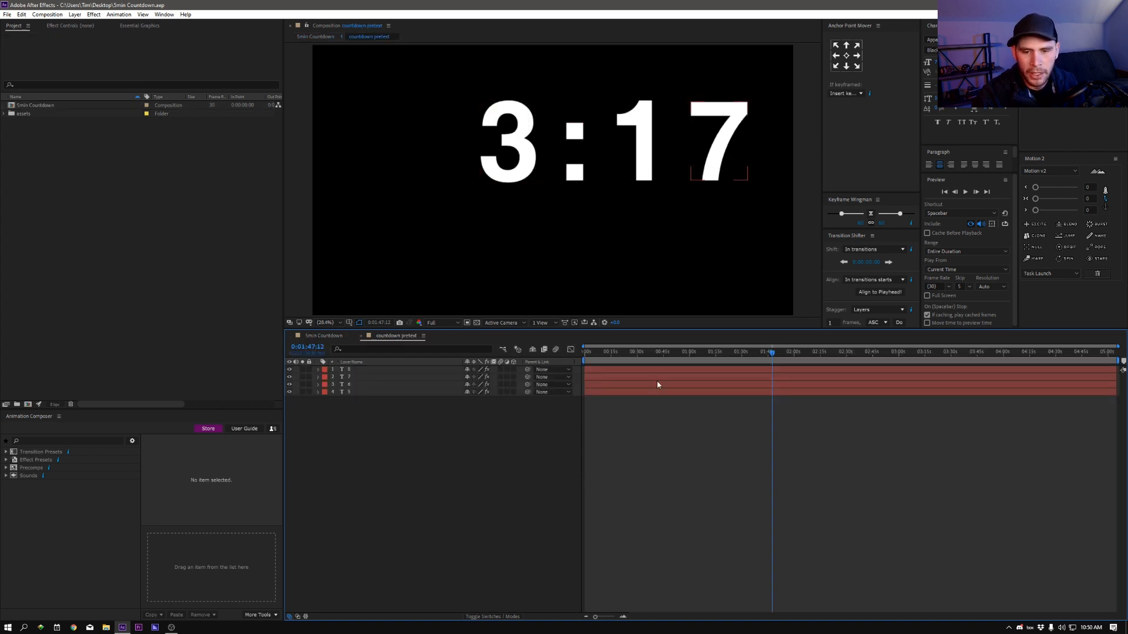
pyautogui.moveTo(586, 353); pyautogui.dragTo(769, 374)
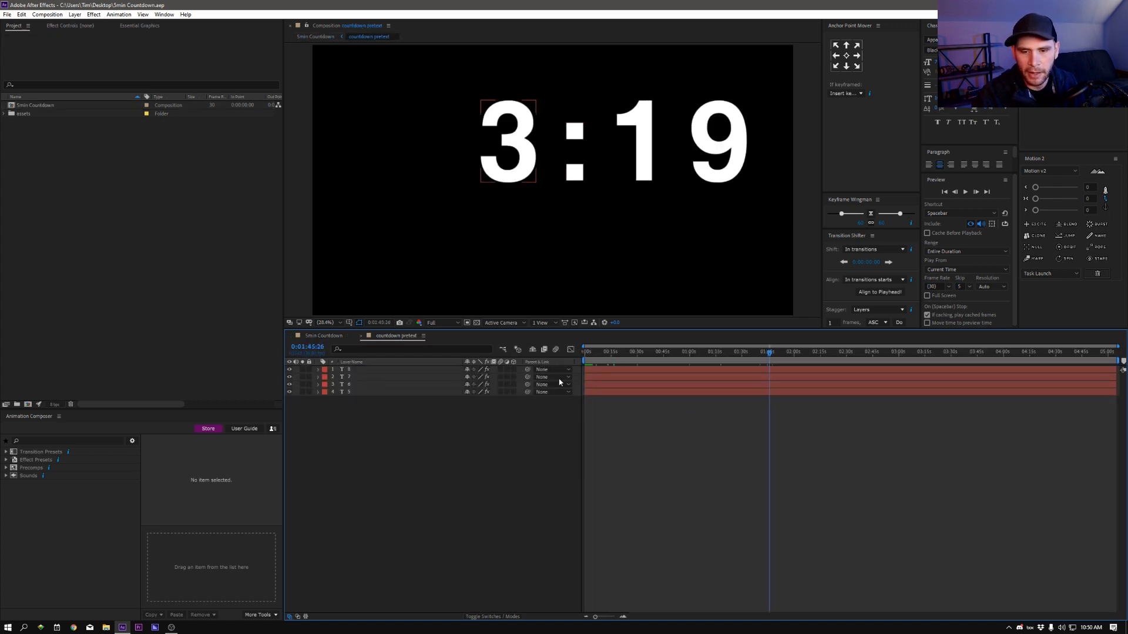
# Step: Select all four countdown text layers and move them together down and left, closer to the frame's centre
pyautogui.click(350, 370)
pyautogui.keyDown('shift'); pyautogui.click(351, 393); pyautogui.keyUp('shift')
pyautogui.moveTo(646, 173); pyautogui.dragTo(597, 221)
pyautogui.click(468, 417)
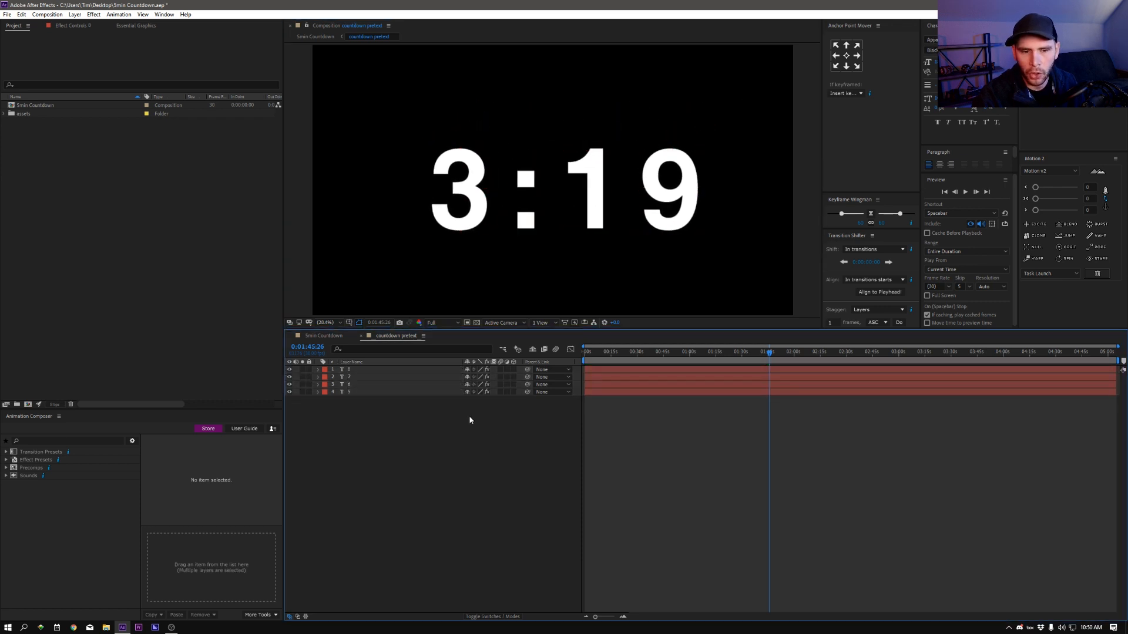
# Step: Examine which digit each text layer controls and scrub the first minute to see how the countdown changes
pyautogui.click(356, 371)
pyautogui.click(351, 378)
pyautogui.click(352, 385)
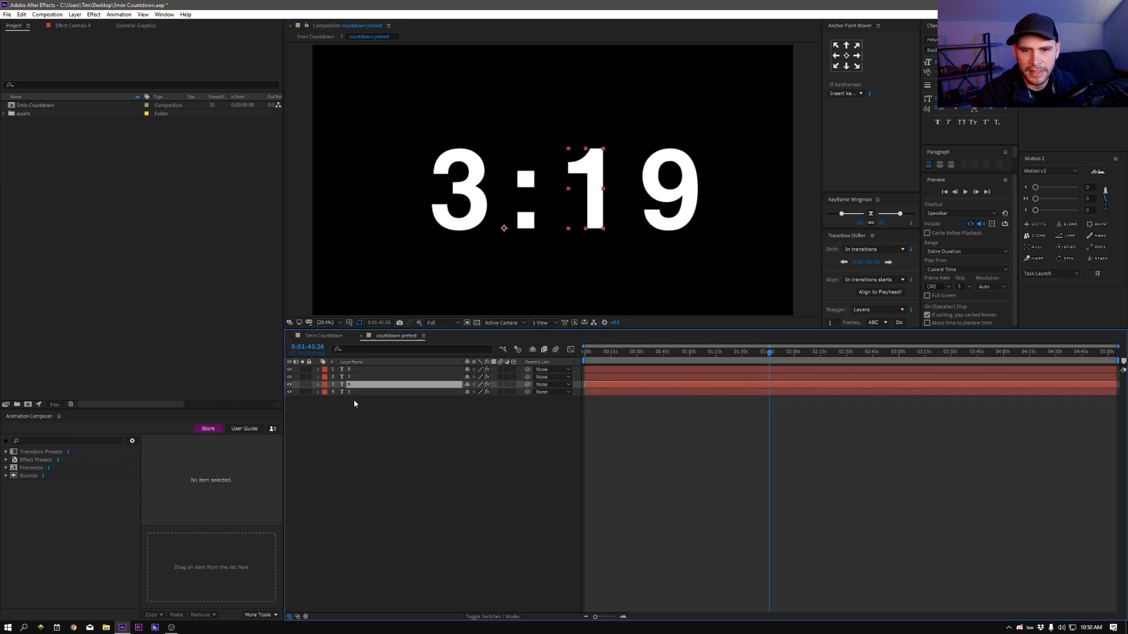
pyautogui.click(352, 392)
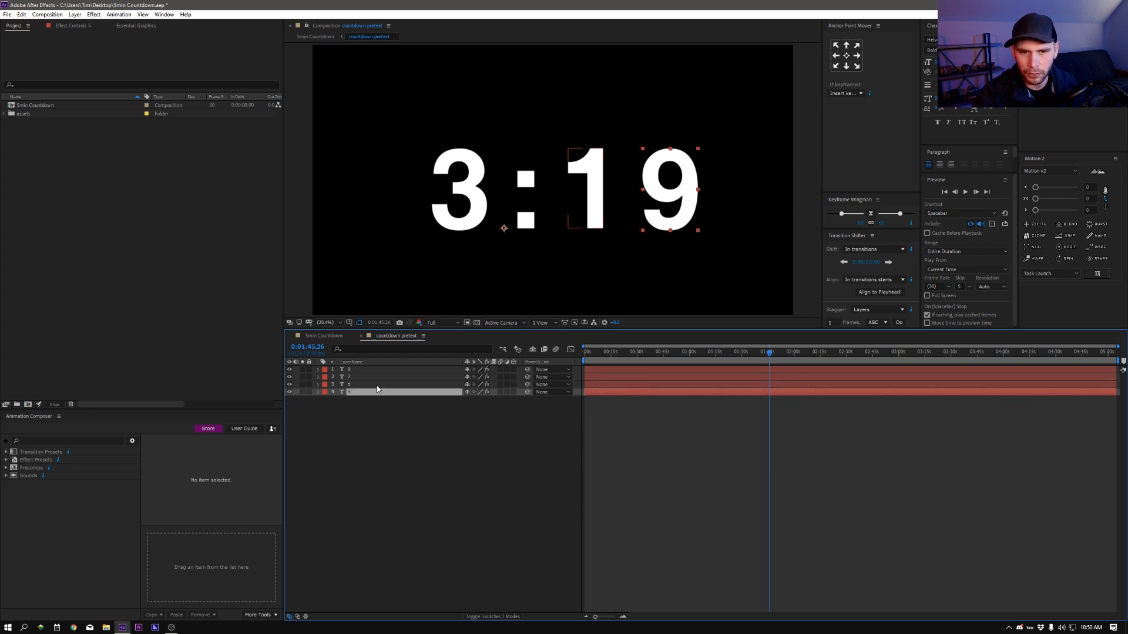
pyautogui.moveTo(628, 358); pyautogui.dragTo(656, 360)
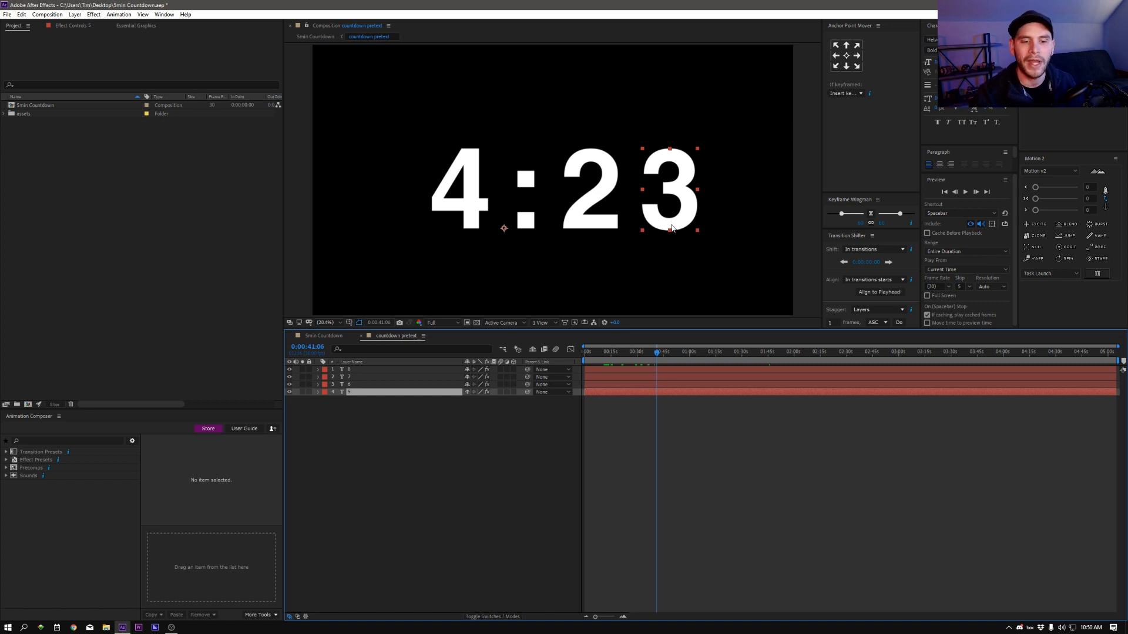
pyautogui.click(443, 368)
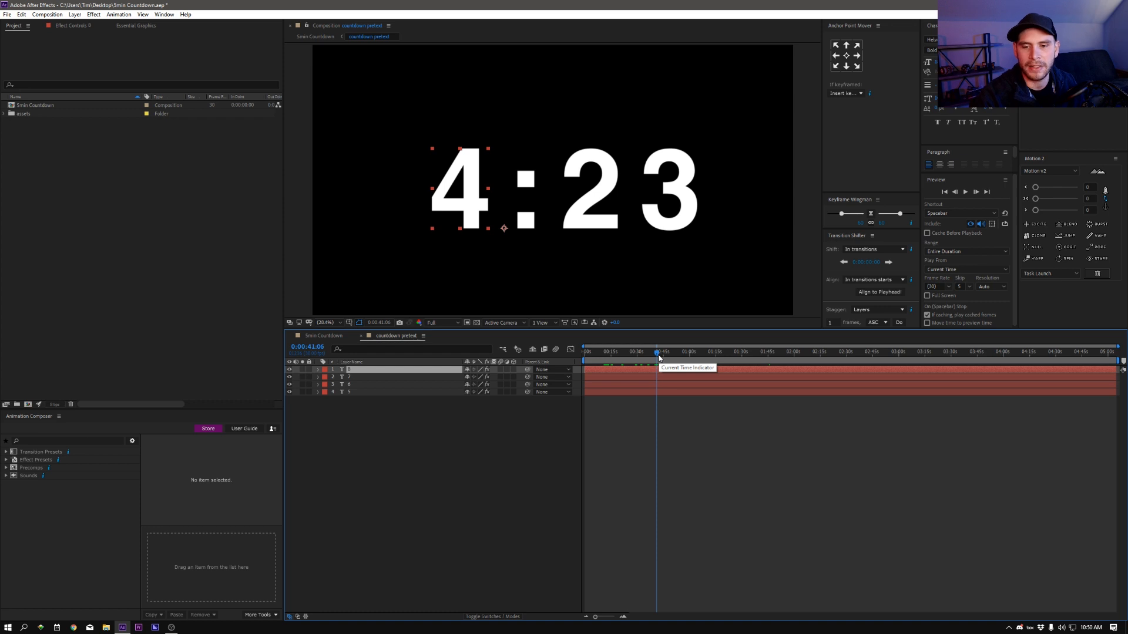
pyautogui.moveTo(658, 356); pyautogui.dragTo(597, 358)
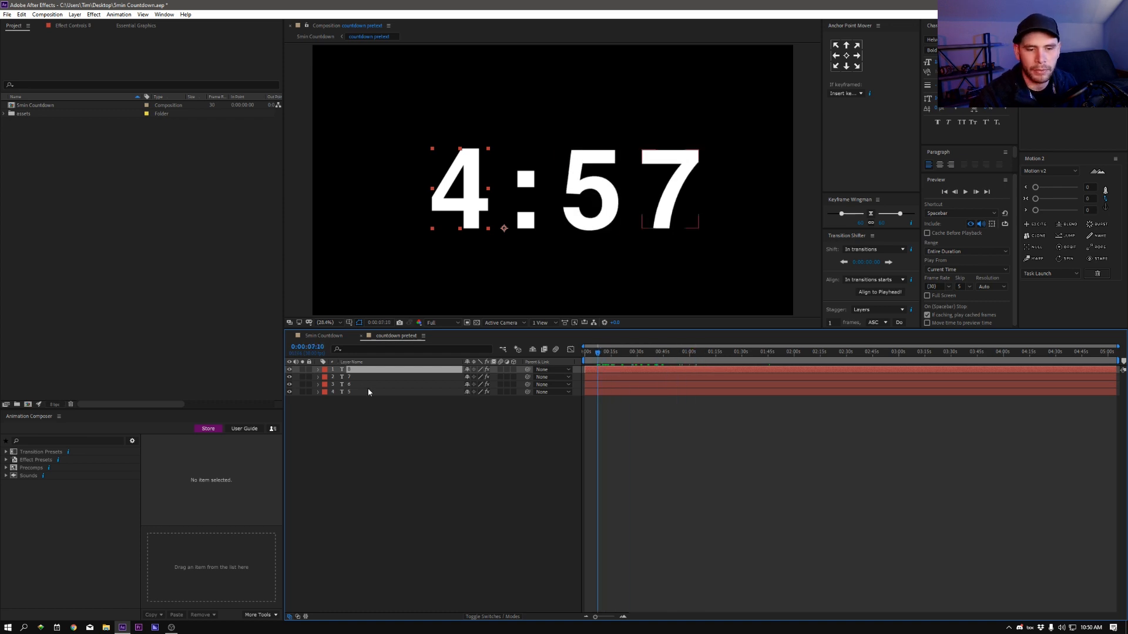
pyautogui.click(350, 377)
pyautogui.click(351, 385)
pyautogui.click(355, 370)
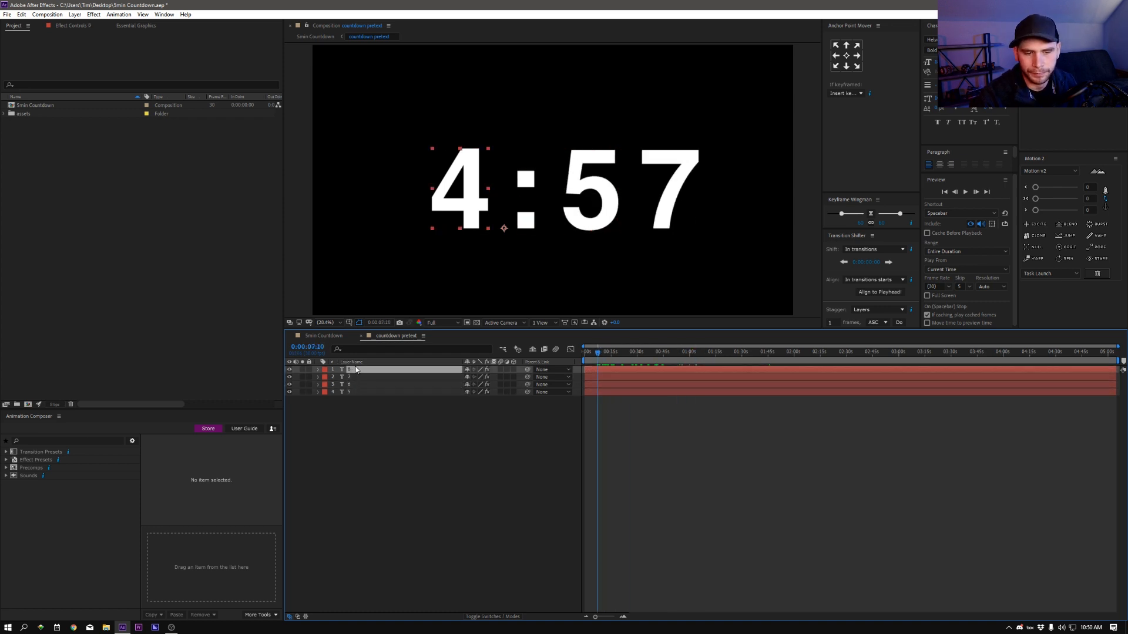
pyautogui.moveTo(597, 359); pyautogui.dragTo(685, 359)
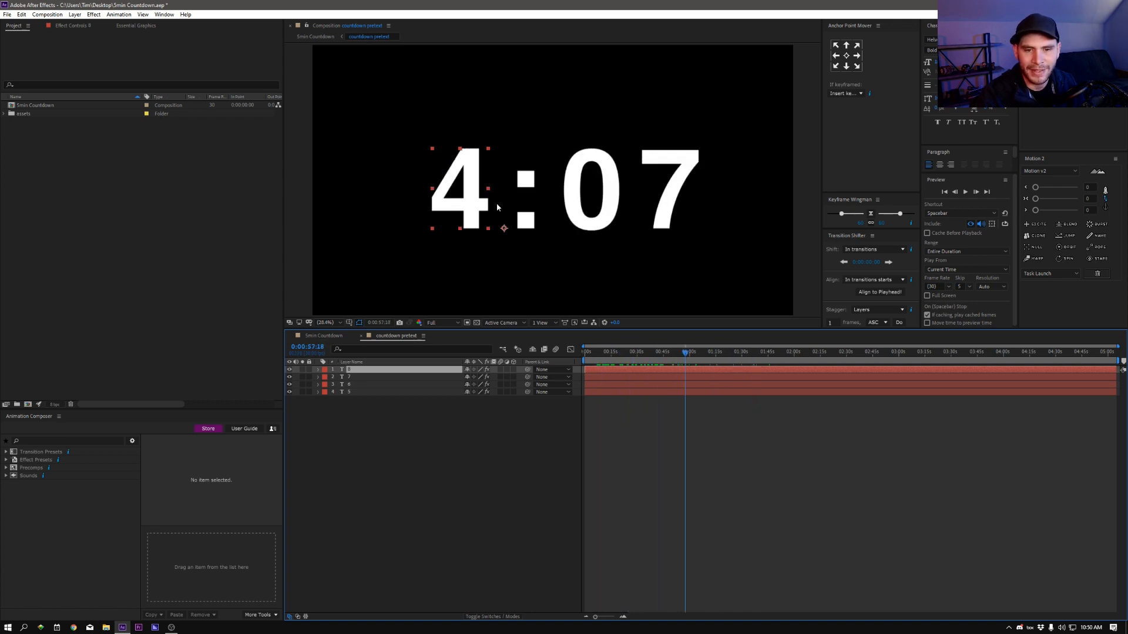
pyautogui.moveTo(603, 356); pyautogui.dragTo(641, 375)
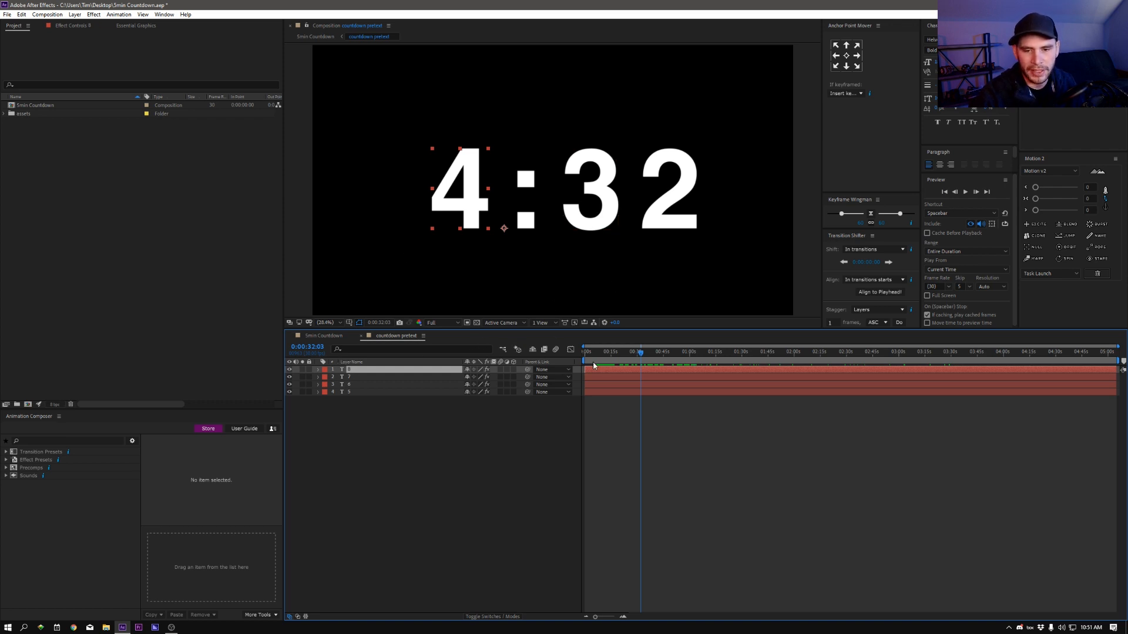
# Step: Check the repositioned countdown in the 5min Countdown composition, and return to the nested composition's text layers
pyautogui.click(325, 338)
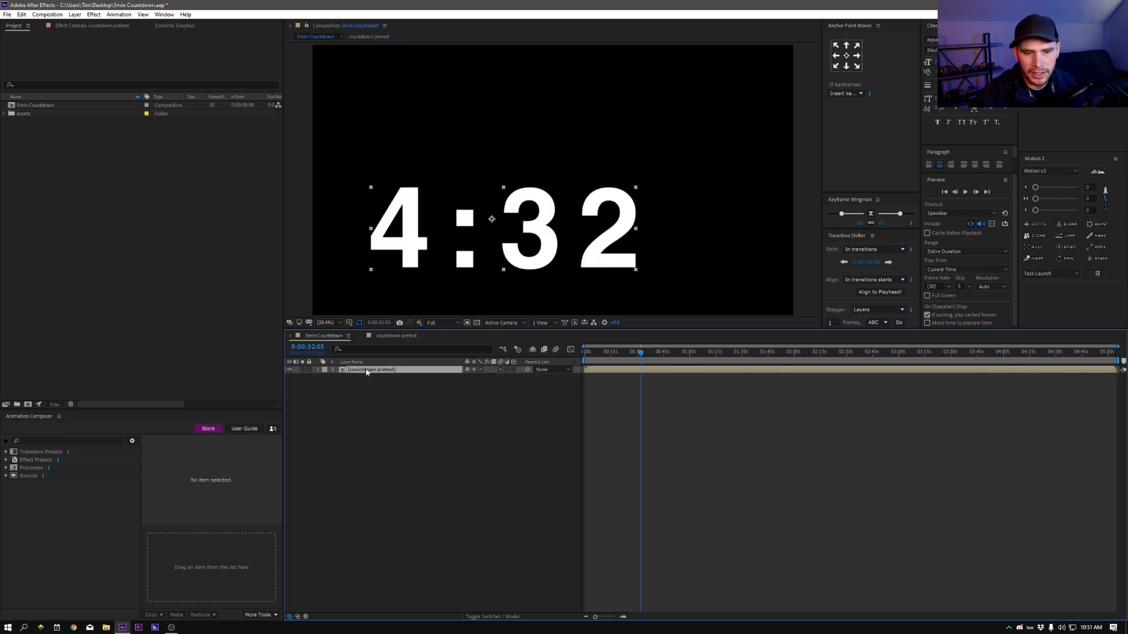
pyautogui.doubleClick(366, 370)
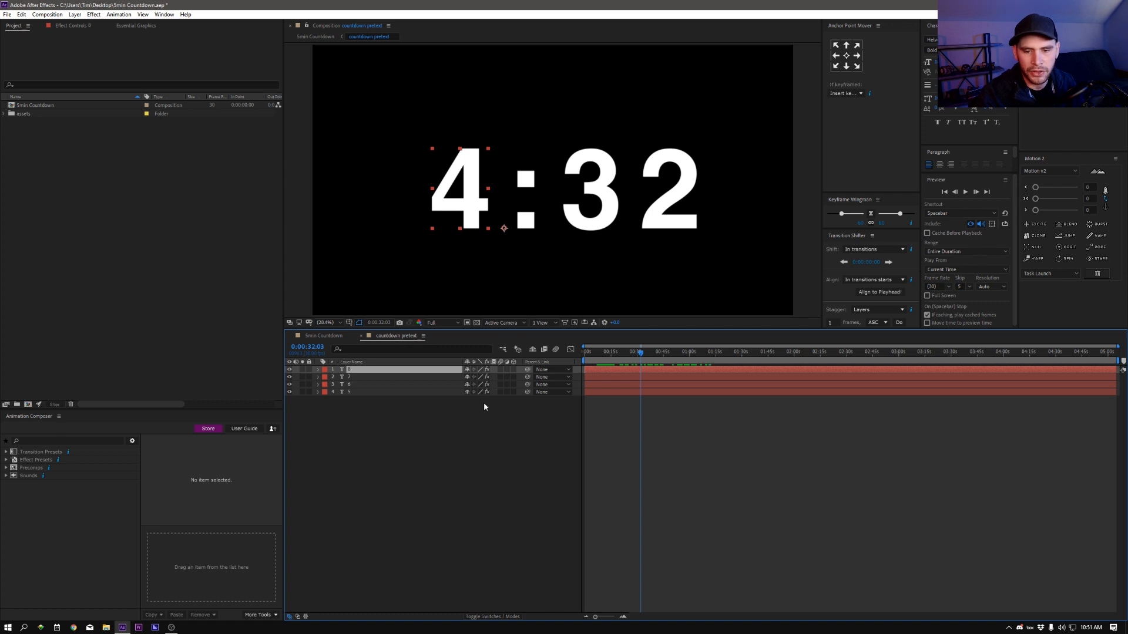
pyautogui.keyDown('shift'); pyautogui.click(358, 392); pyautogui.keyUp('shift')
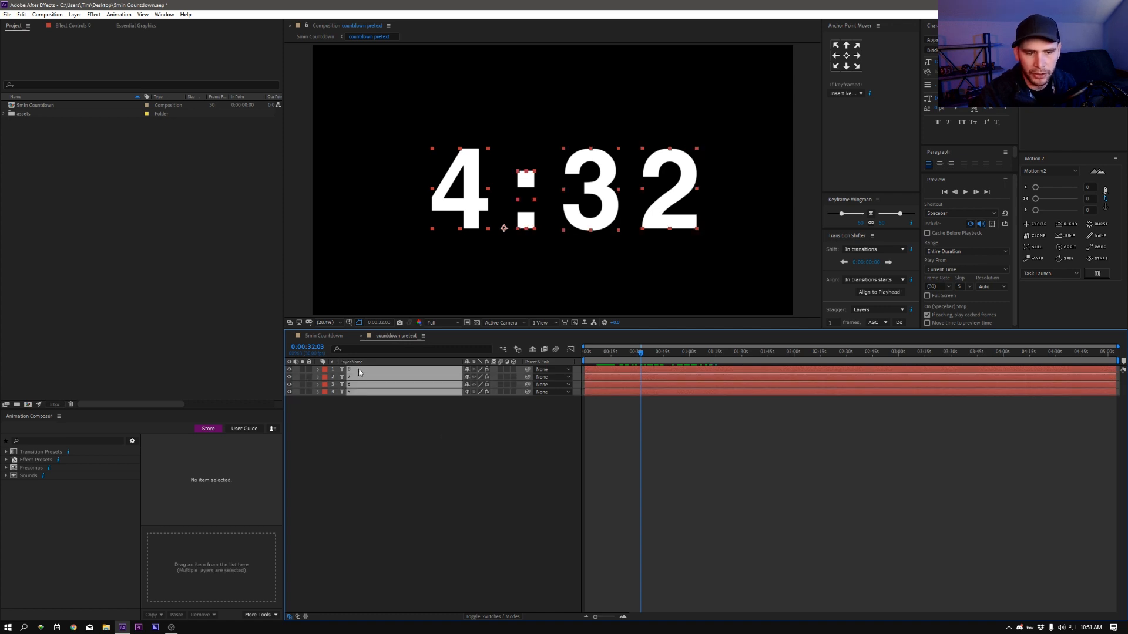
pyautogui.click(379, 411)
# Step: Show the effect controls of the minutes digit layer and move the current time close to the start
pyautogui.click(355, 370)
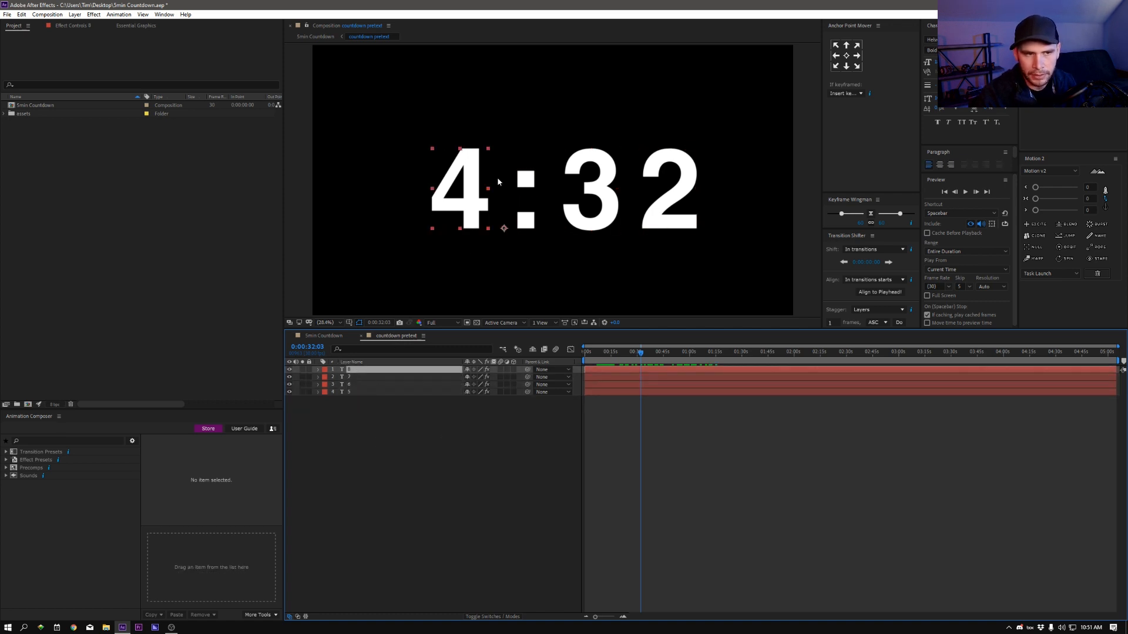
pyautogui.click(70, 27)
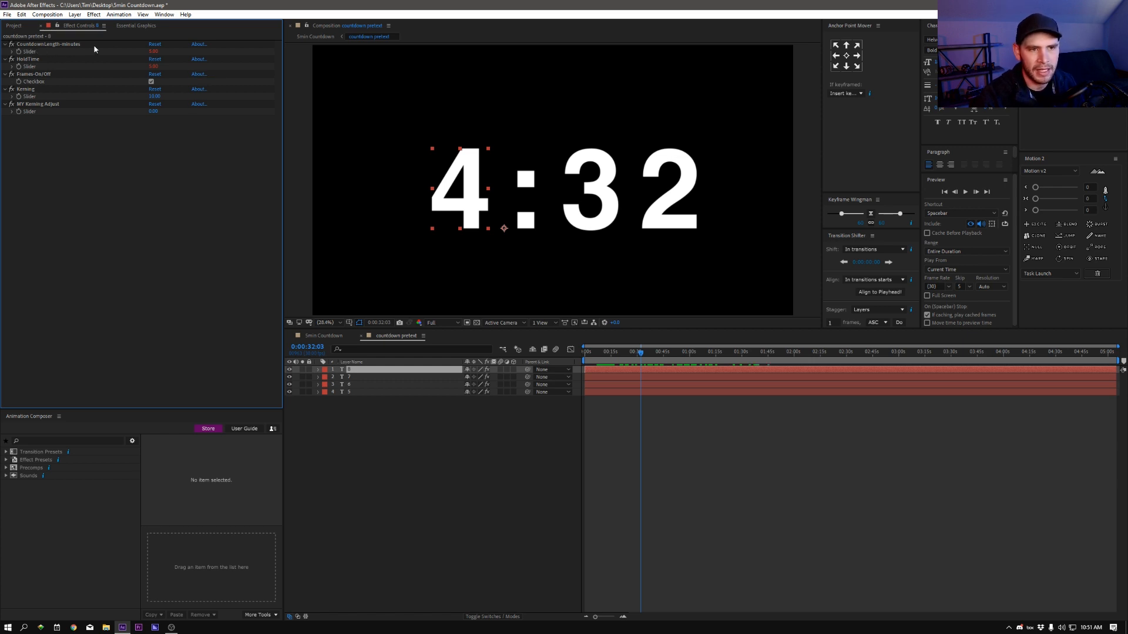
pyautogui.moveTo(627, 356); pyautogui.dragTo(587, 363)
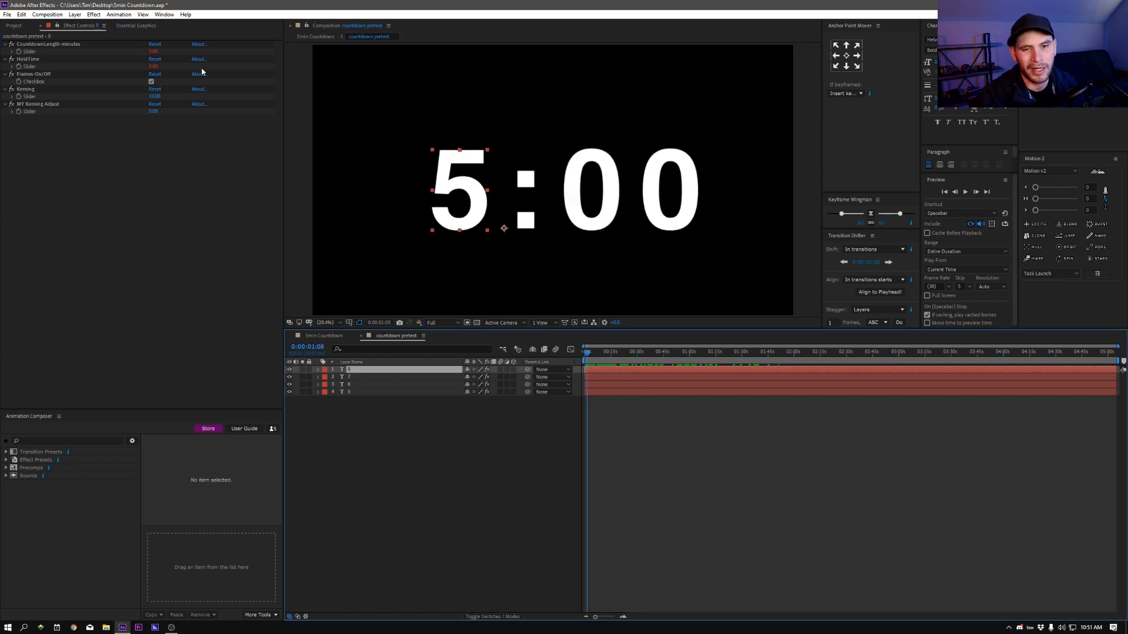
# Step: Set the countdown length slider to 1 minute and scrub the timeline back to the start to preview it
pyautogui.click(153, 51)
pyautogui.write('1')
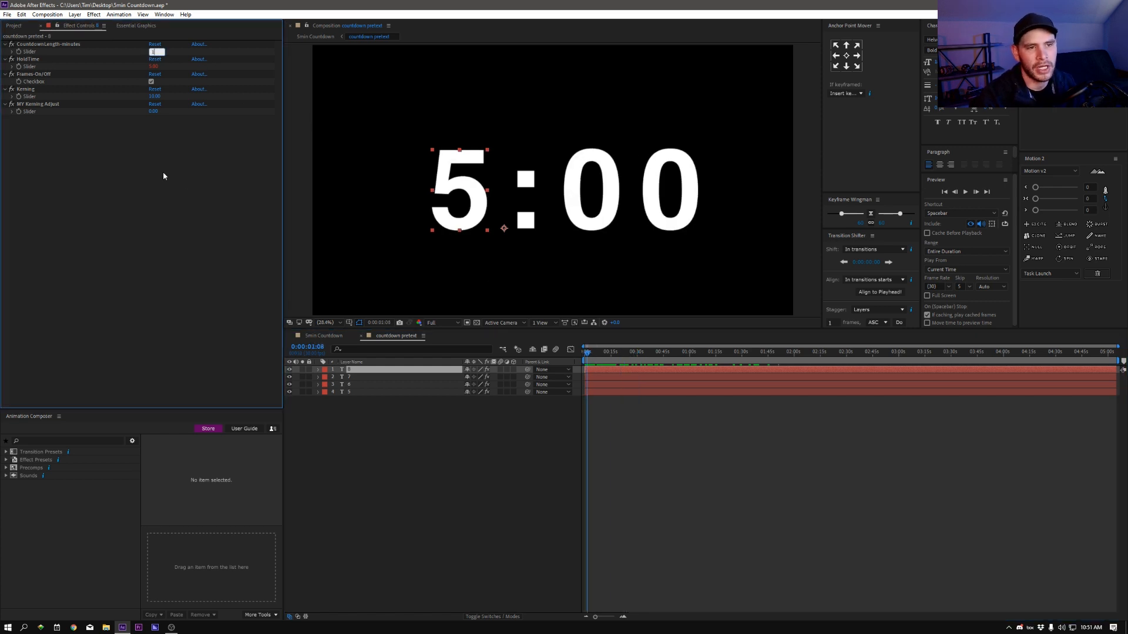
pyautogui.press('Return')
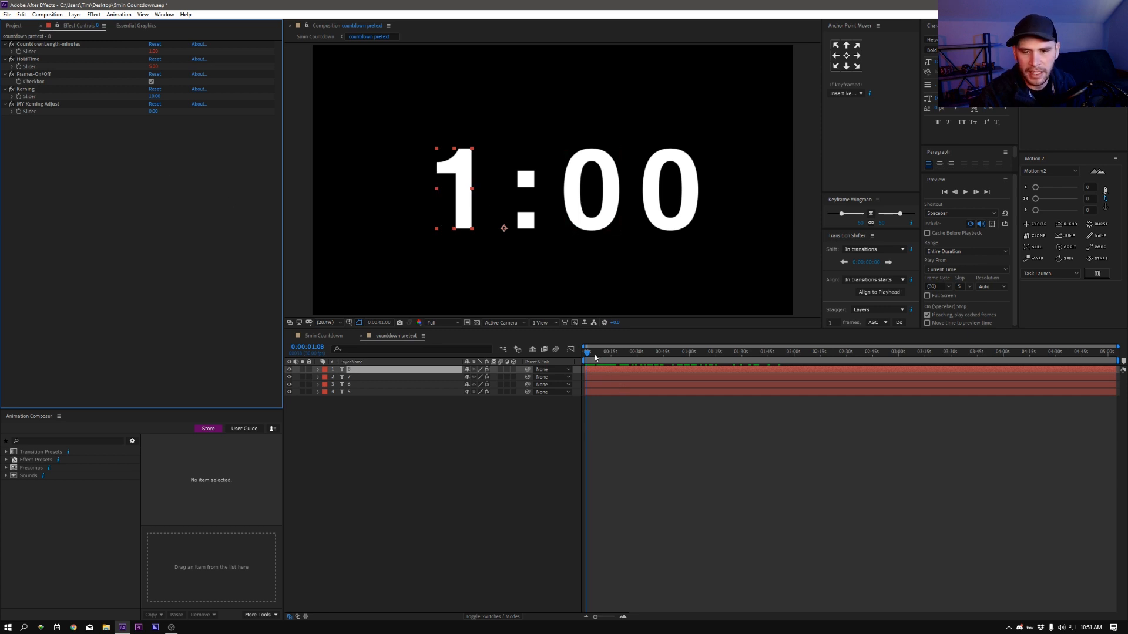
pyautogui.moveTo(587, 355); pyautogui.dragTo(556, 356)
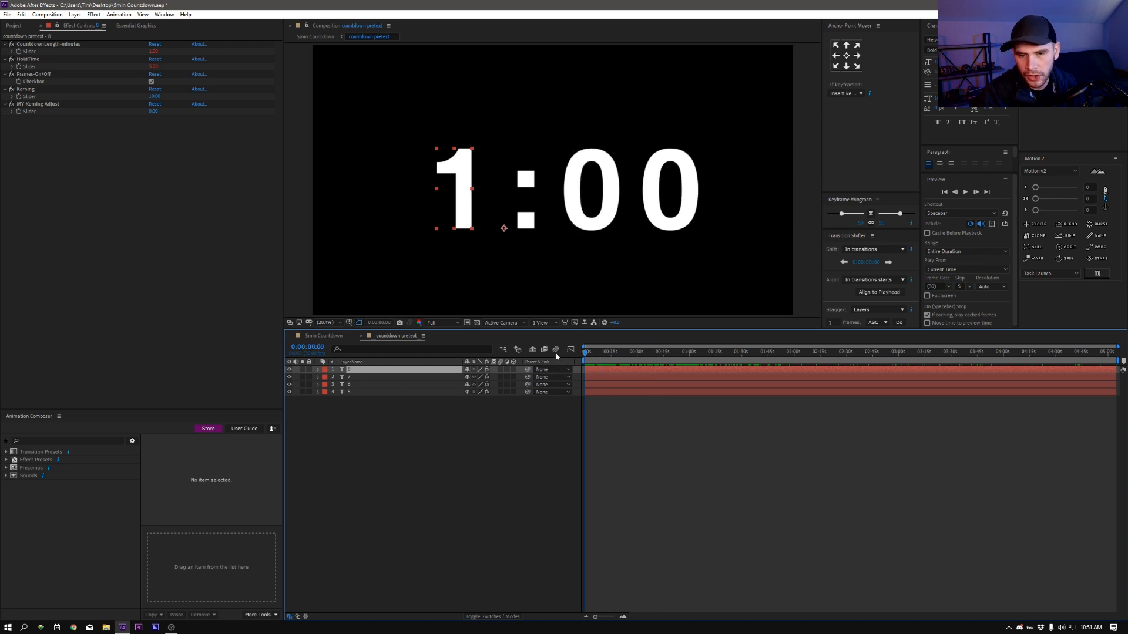
# Step: Set the HoldTime slider to 20 and scrub from the start to preview the hold before the countdown
pyautogui.click(29, 58)
pyautogui.press('Return')
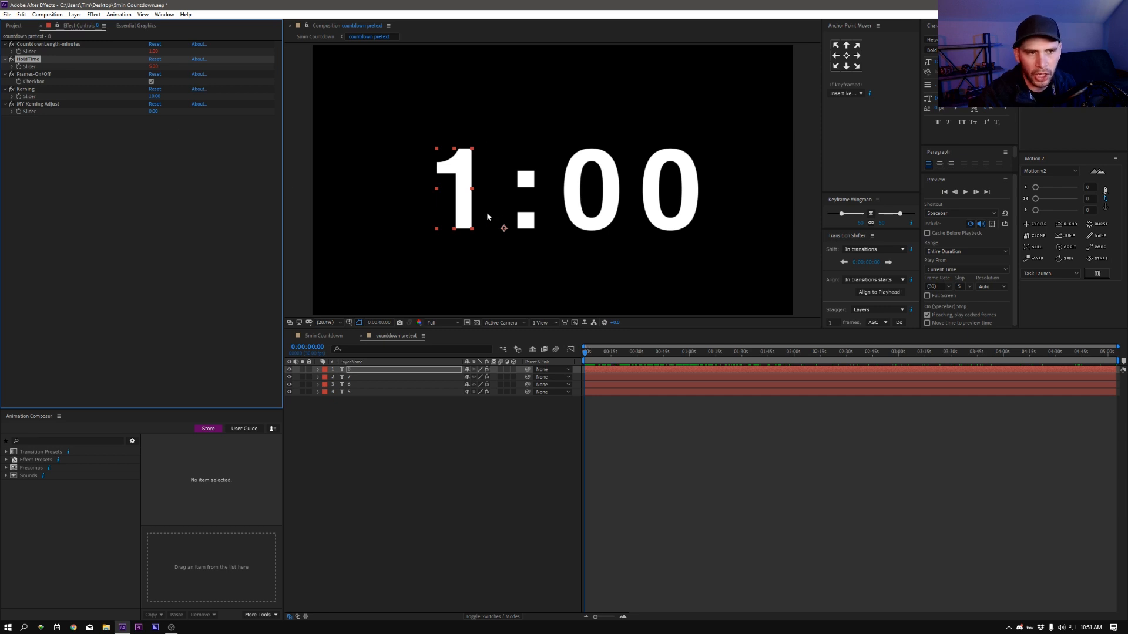
pyautogui.click(155, 66)
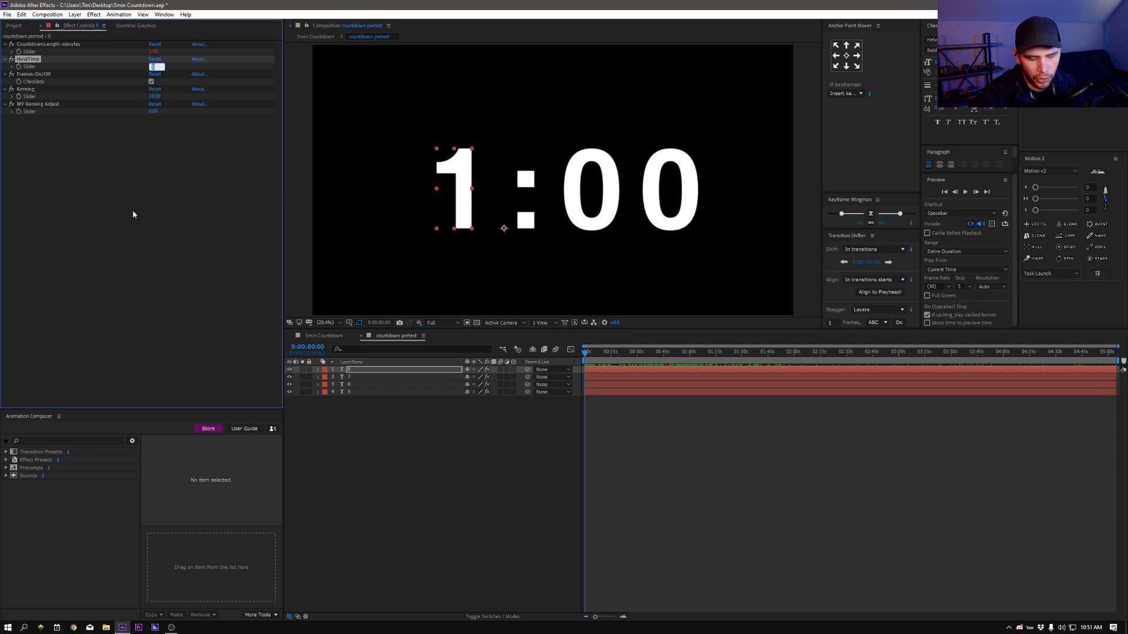
pyautogui.write('20')
pyautogui.press('Return')
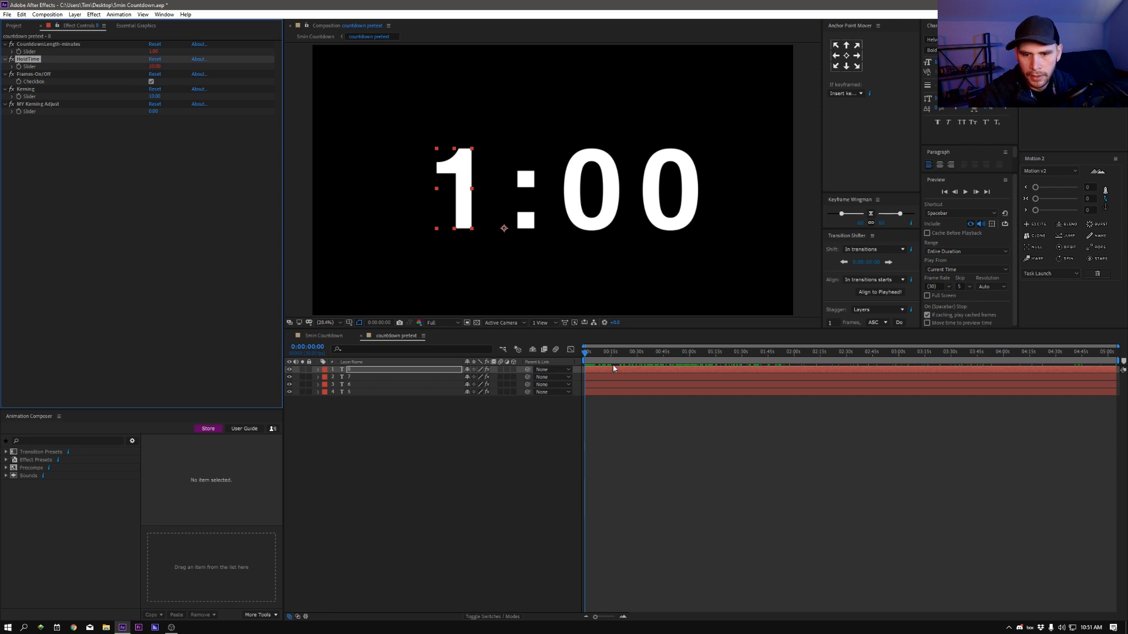
pyautogui.moveTo(591, 355); pyautogui.dragTo(578, 377)
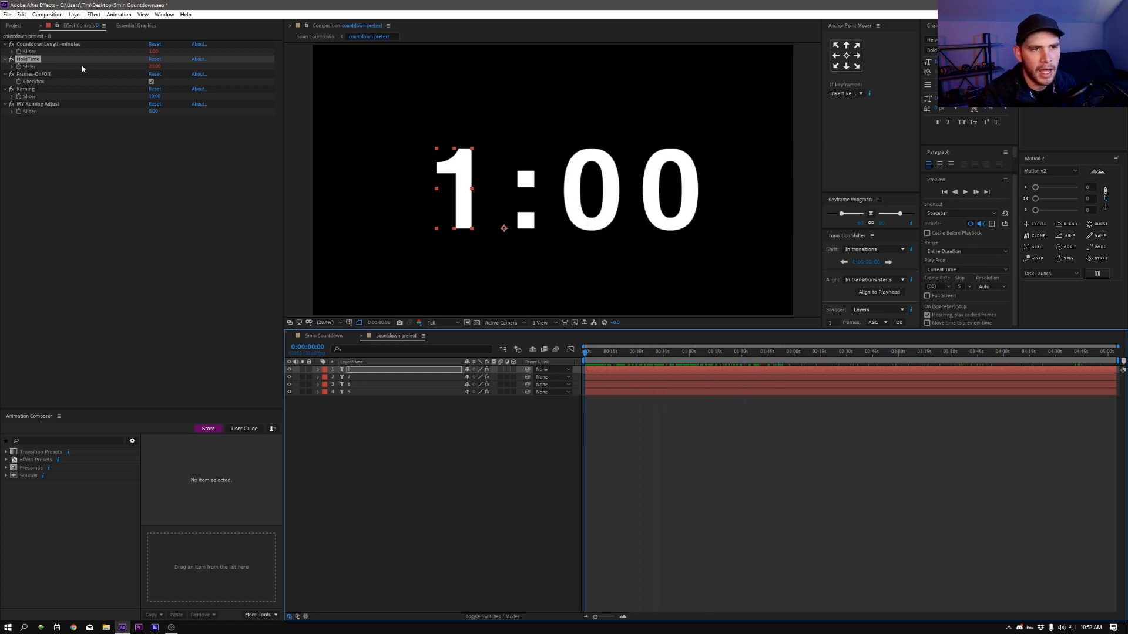
# Step: Set the HoldTime slider to 5 and the countdown length slider to 5 minutes
pyautogui.click(154, 66)
pyautogui.write('5')
pyautogui.press('Return')
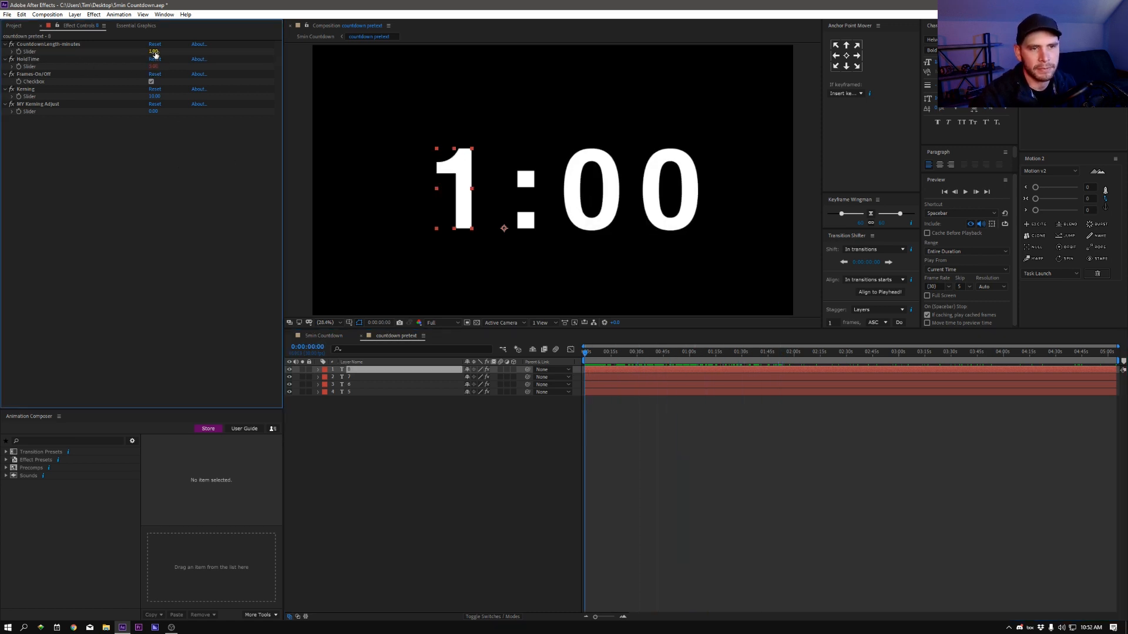
pyautogui.click(154, 52)
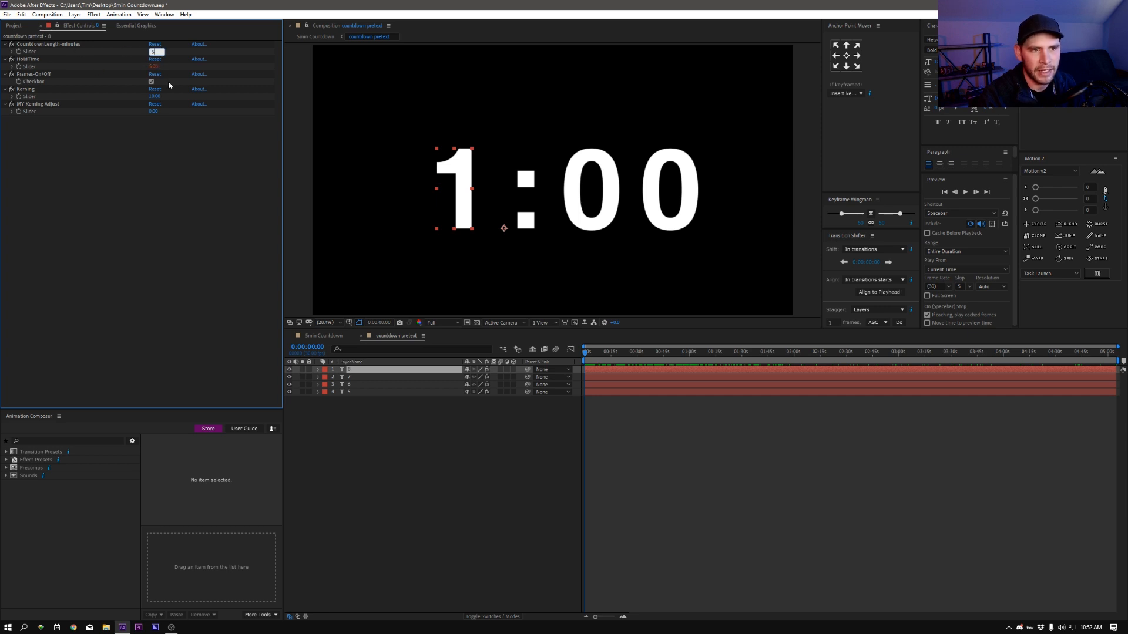
pyautogui.press('Return')
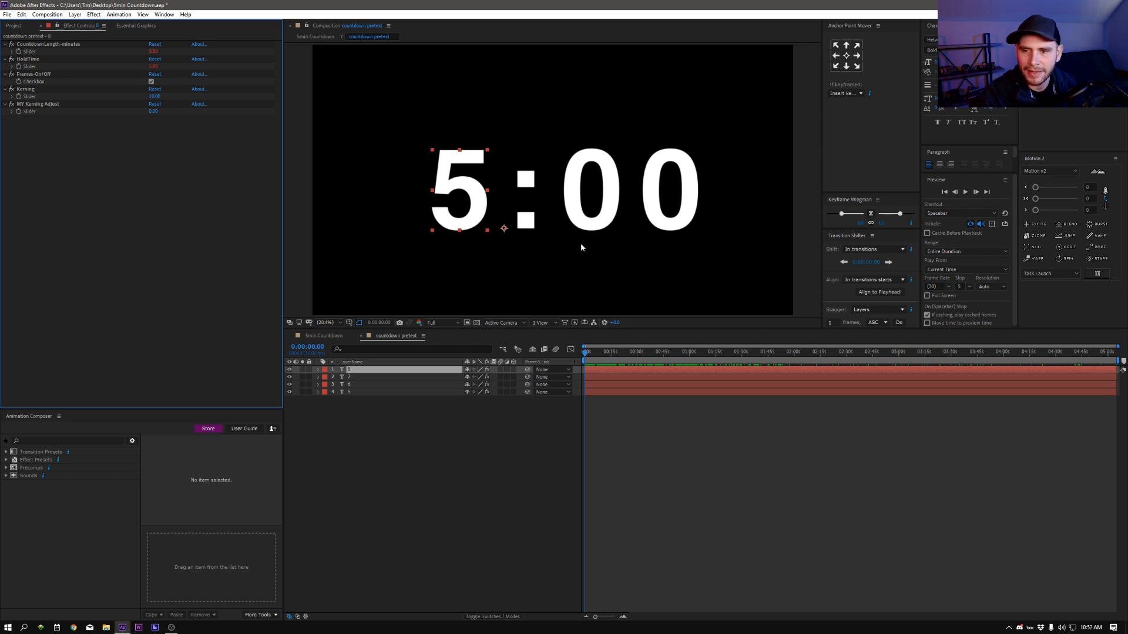
pyautogui.click(355, 383)
pyautogui.keyDown('shift'); pyautogui.click(354, 392); pyautogui.keyUp('shift')
pyautogui.keyDown('shift'); pyautogui.click(357, 370); pyautogui.keyUp('shift')
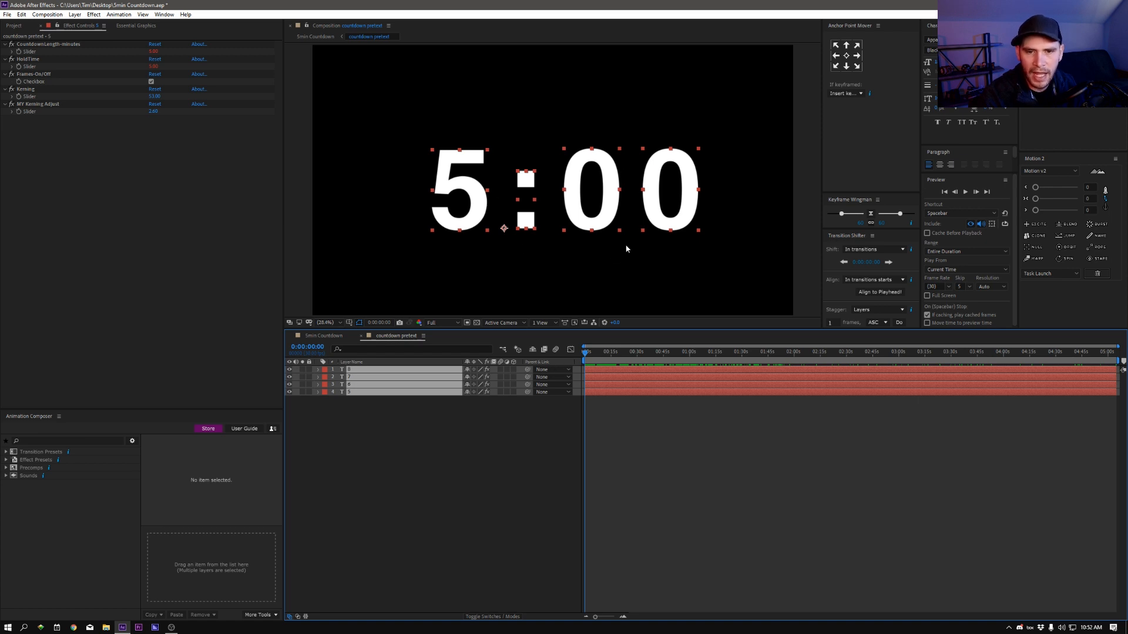
pyautogui.click(426, 446)
# Step: Change the font of the minutes digit layer to Gotham Bold
pyautogui.click(354, 370)
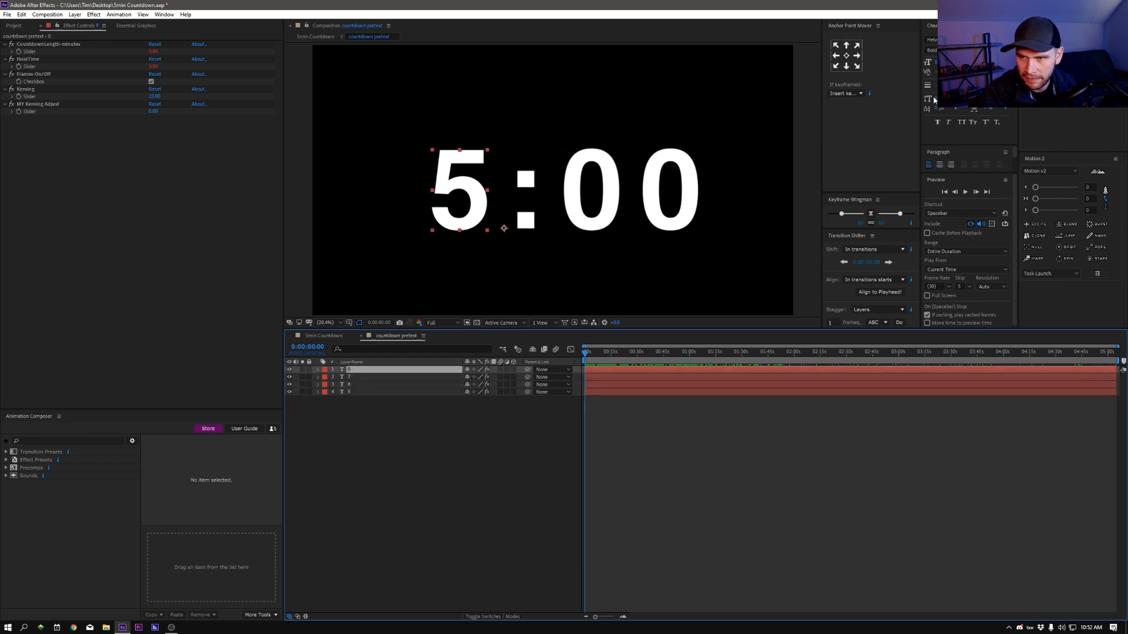
pyautogui.click(1005, 40)
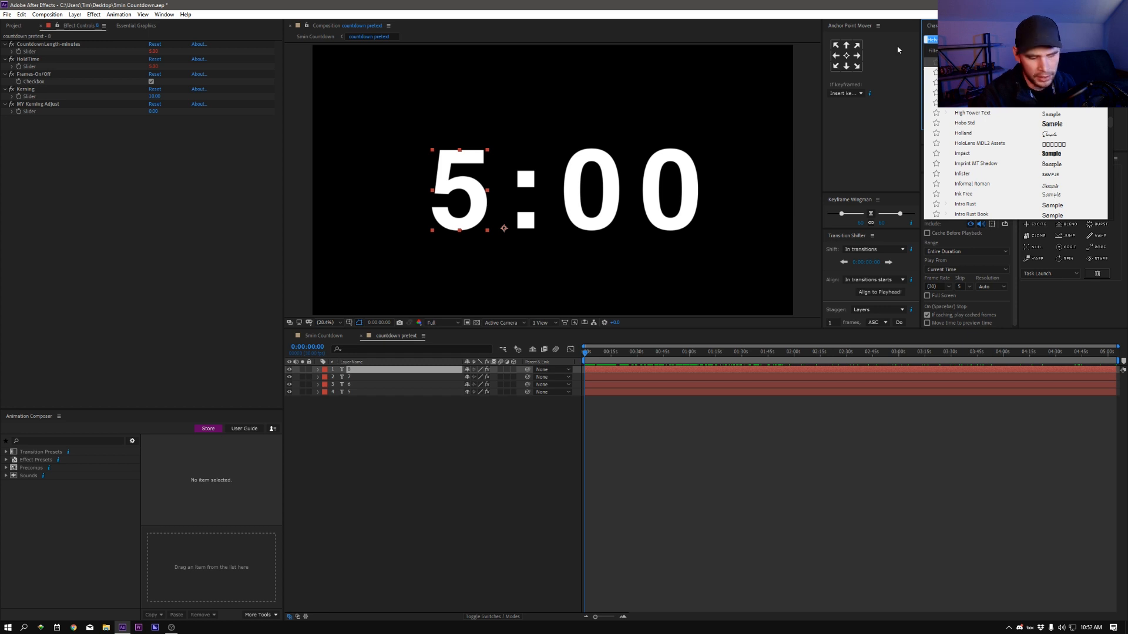
pyautogui.write('goth')
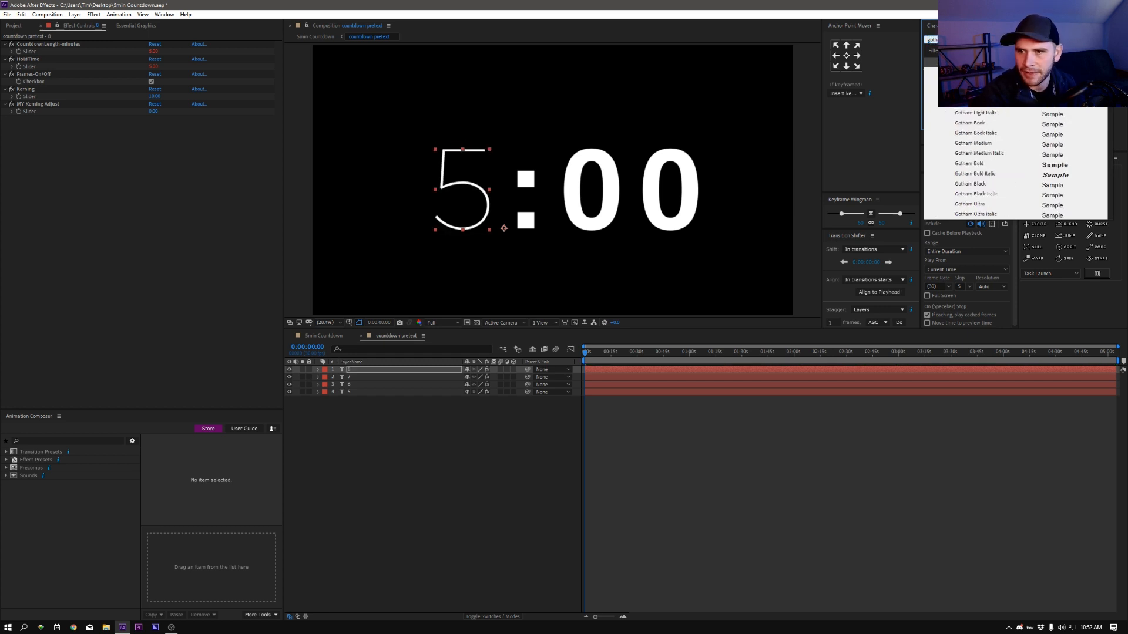
pyautogui.write('am bold')
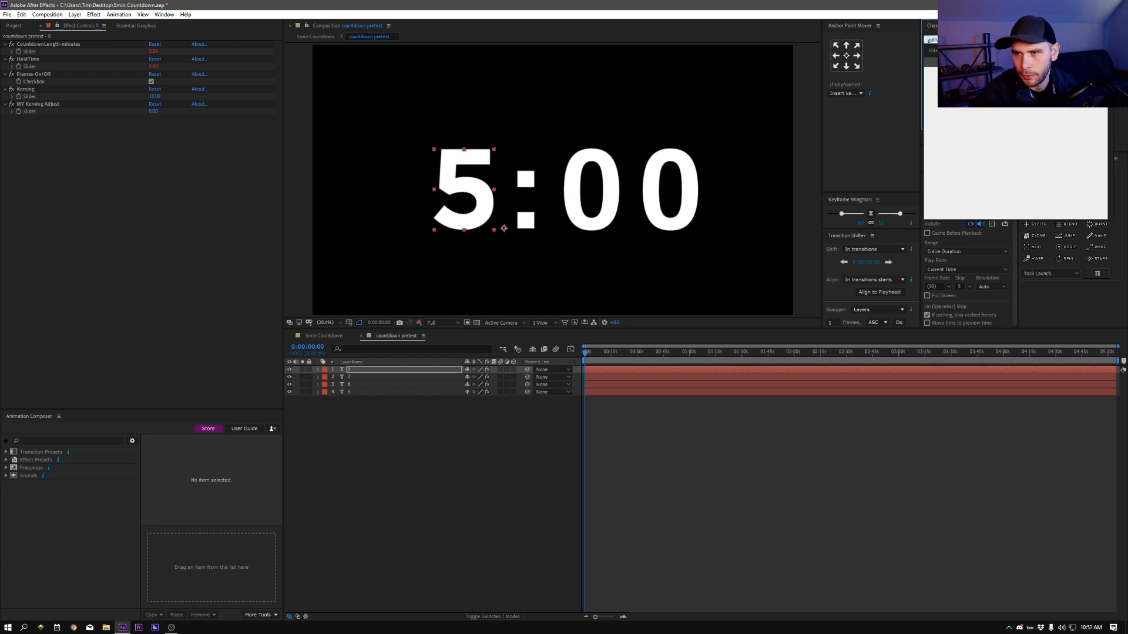
pyautogui.press('Return')
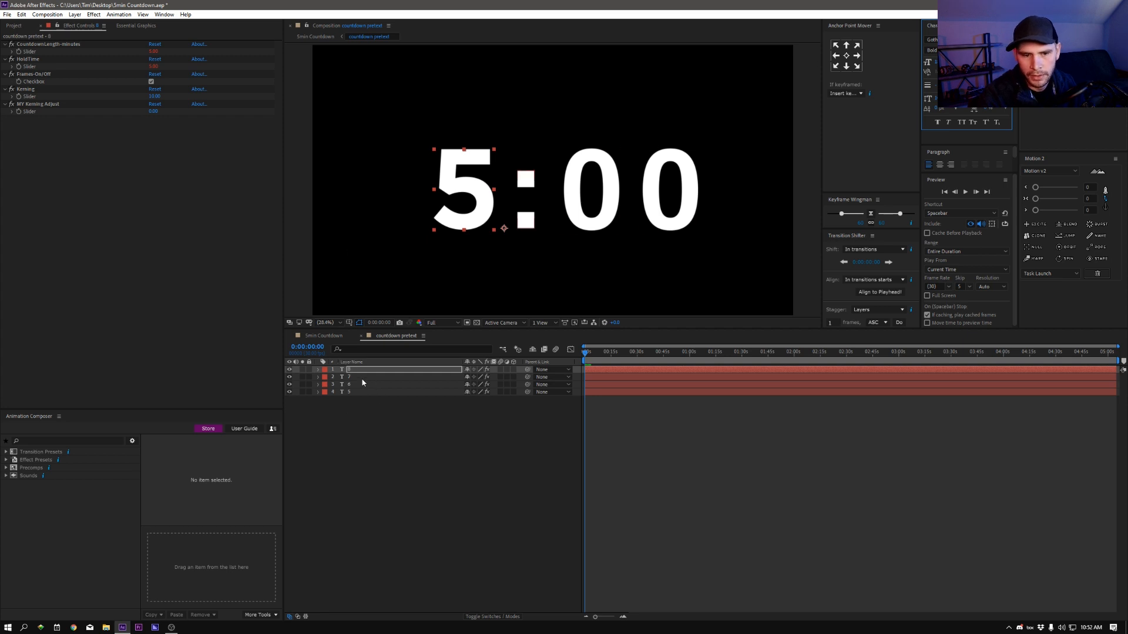
# Step: Change the font of the colon layer and both seconds digit layers to Gotham Bold
pyautogui.click(362, 377)
pyautogui.keyDown('shift'); pyautogui.click(364, 385); pyautogui.keyUp('shift')
pyautogui.keyDown('shift'); pyautogui.click(361, 391); pyautogui.keyUp('shift')
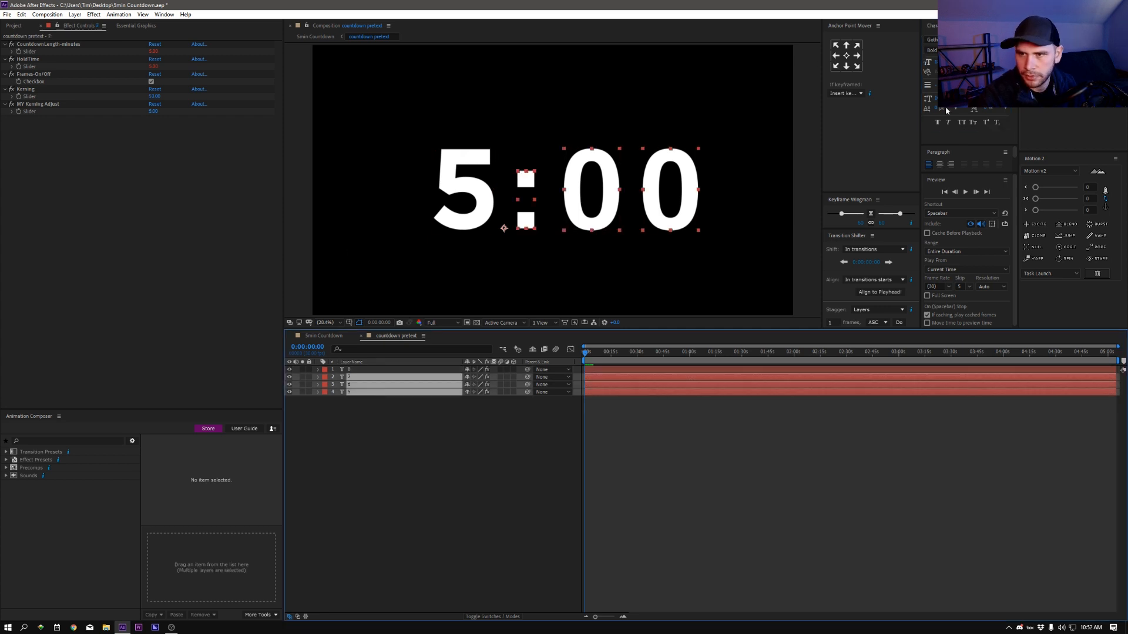
pyautogui.click(958, 40)
pyautogui.write('goth')
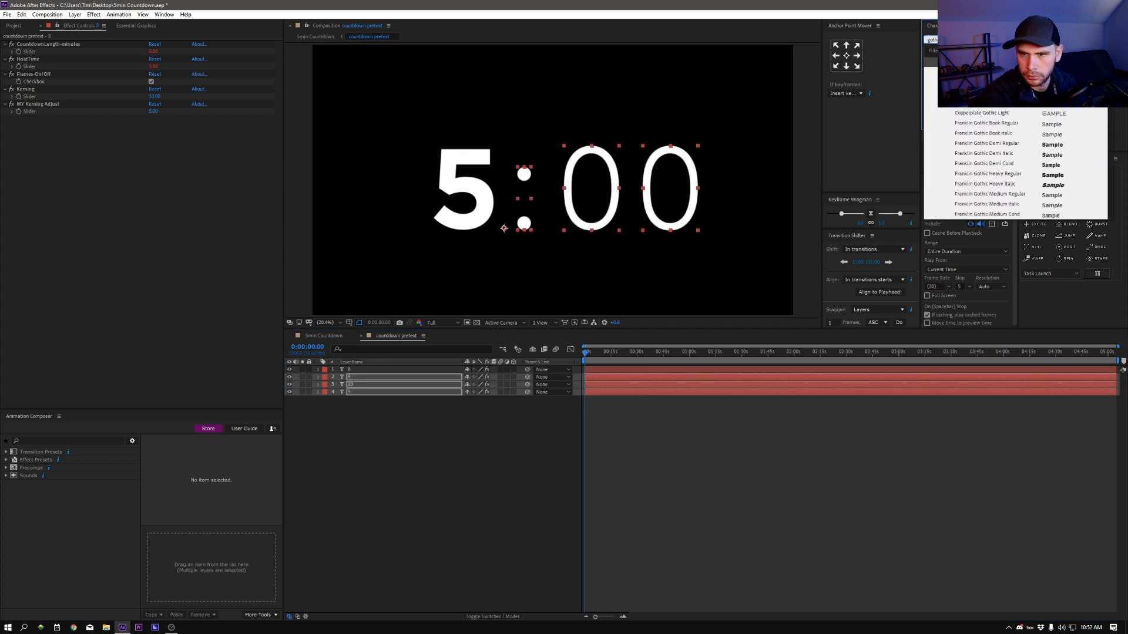
pyautogui.write('am bold')
pyautogui.press('Return')
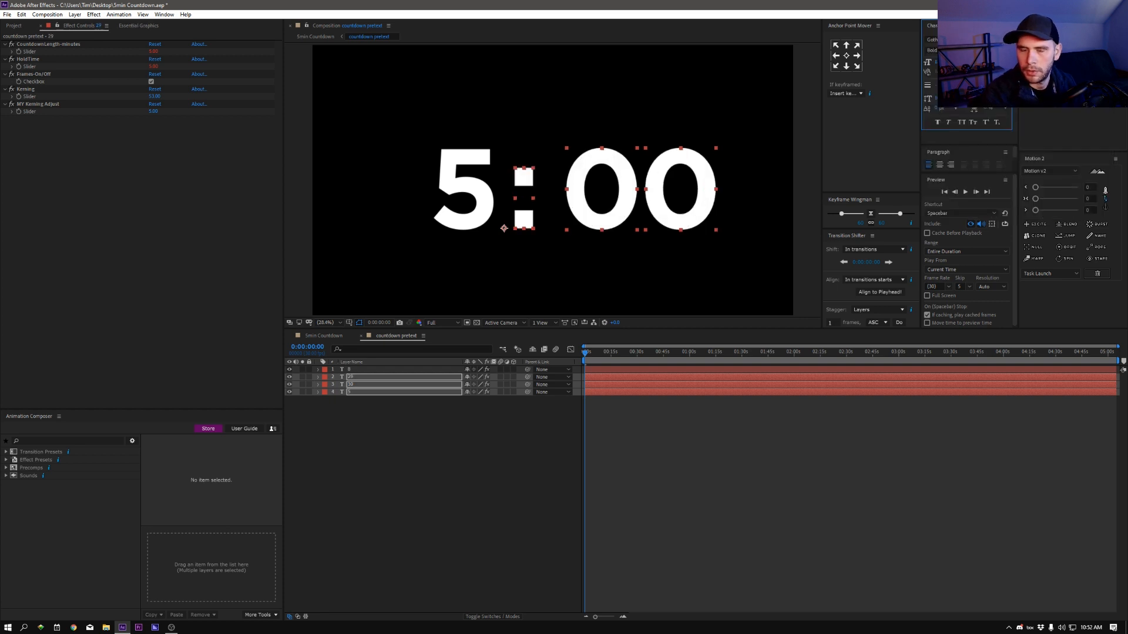
pyautogui.click(466, 440)
# Step: Scrub through the countdown to check the digit spacing, and increase the colon layer's MY Kerning Adjust slider to separate it from the minutes digit
pyautogui.moveTo(598, 356); pyautogui.dragTo(626, 367)
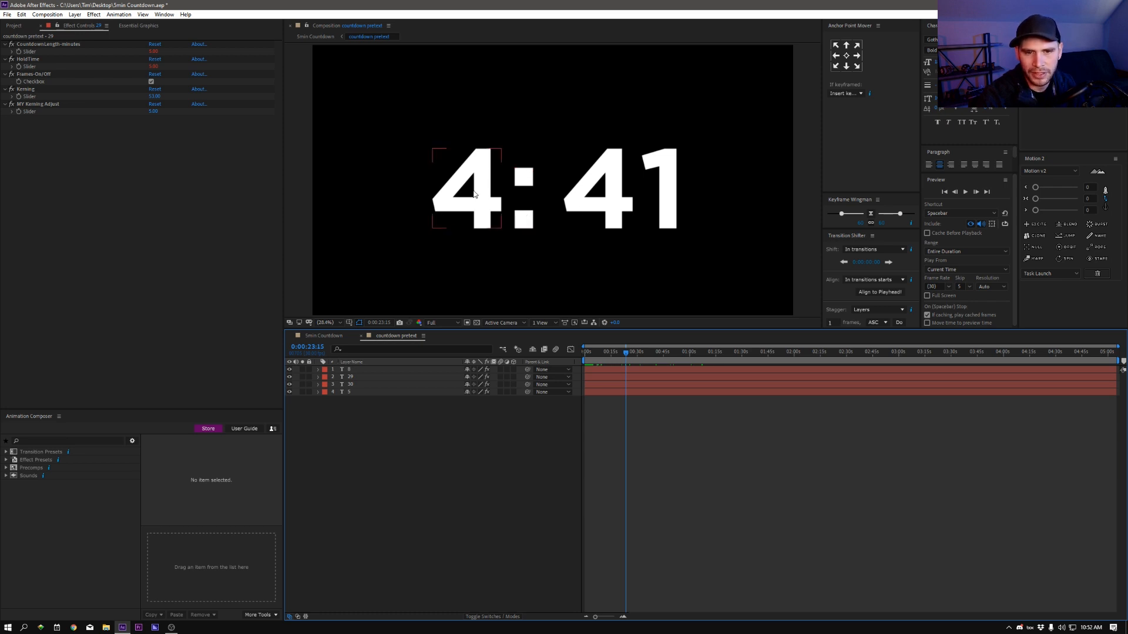
pyautogui.moveTo(622, 356); pyautogui.dragTo(601, 367)
pyautogui.click(358, 377)
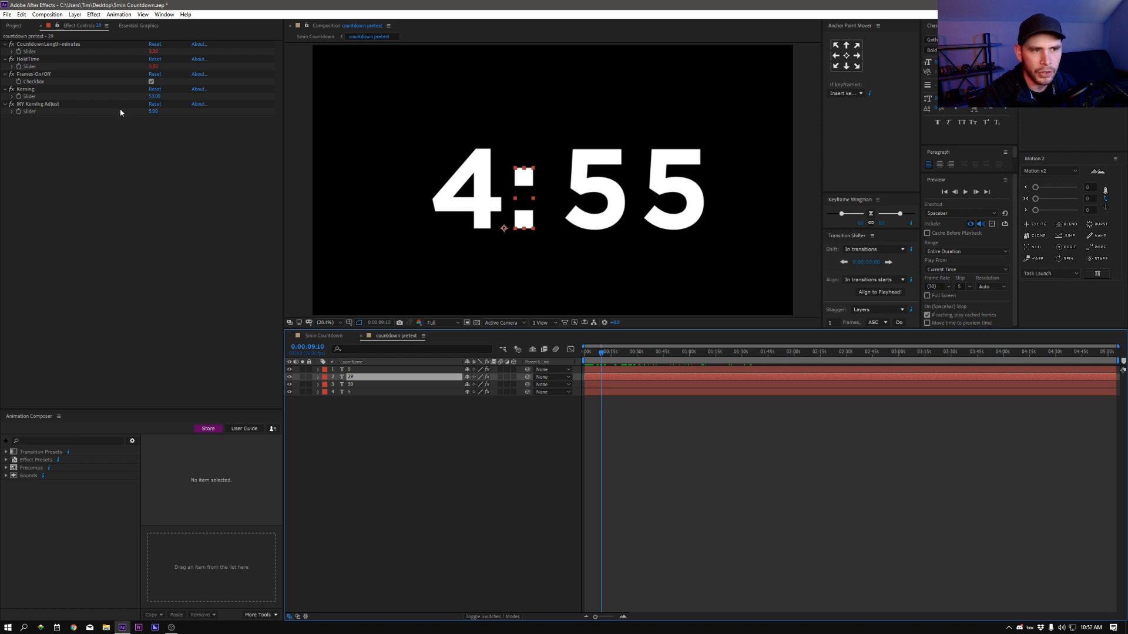
pyautogui.moveTo(157, 115)
pyautogui.mouseDown()
pyautogui.moveTo(176, 114)
pyautogui.moveTo(144, 113)
pyautogui.moveTo(163, 114)
pyautogui.mouseUp()
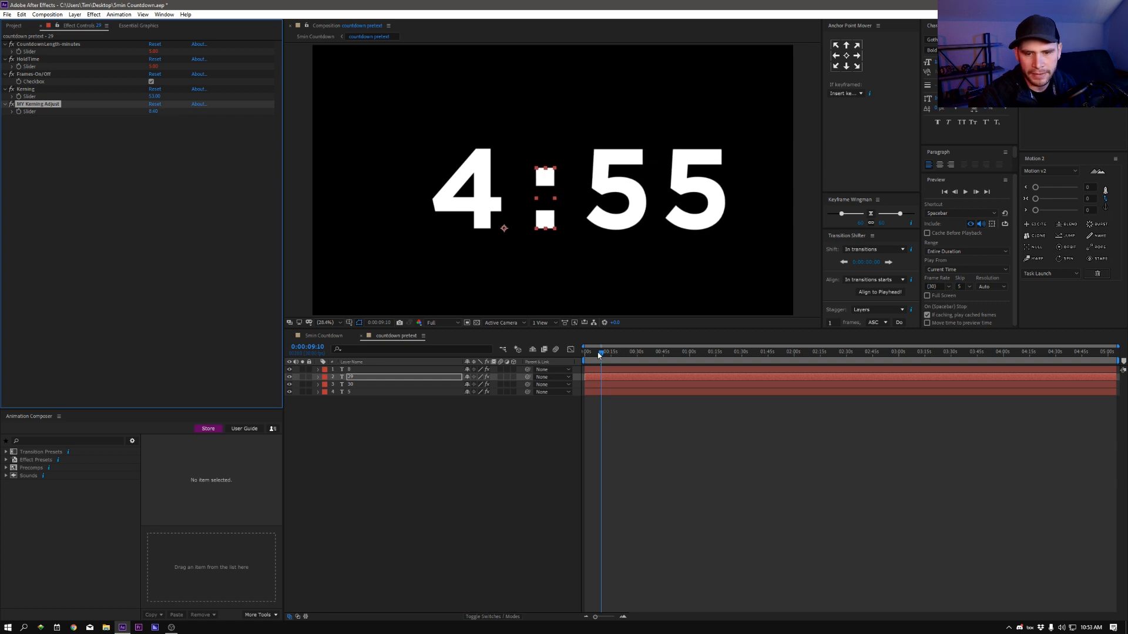
# Step: Scrub to about 14 seconds and increase the last seconds digit's MY Kerning Adjust slider to widen the gap before it
pyautogui.click(598, 354)
pyautogui.moveTo(598, 354)
pyautogui.mouseDown()
pyautogui.moveTo(689, 369)
pyautogui.moveTo(613, 372)
pyautogui.mouseUp()
pyautogui.click(562, 443)
pyautogui.click(689, 182)
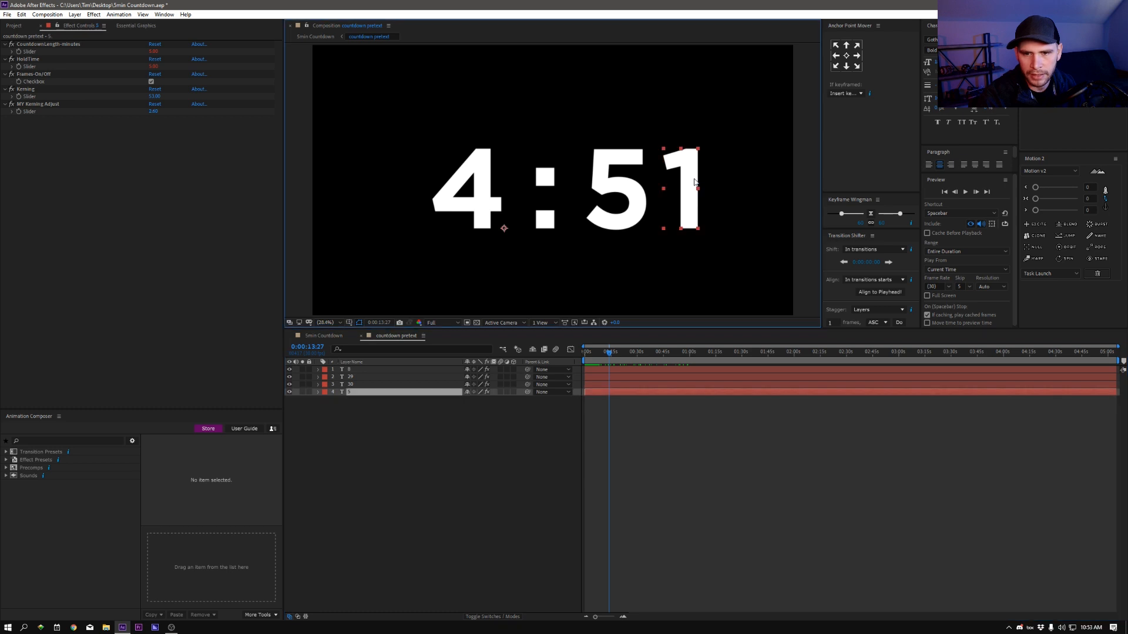
pyautogui.moveTo(154, 115); pyautogui.dragTo(178, 112)
pyautogui.click(785, 507)
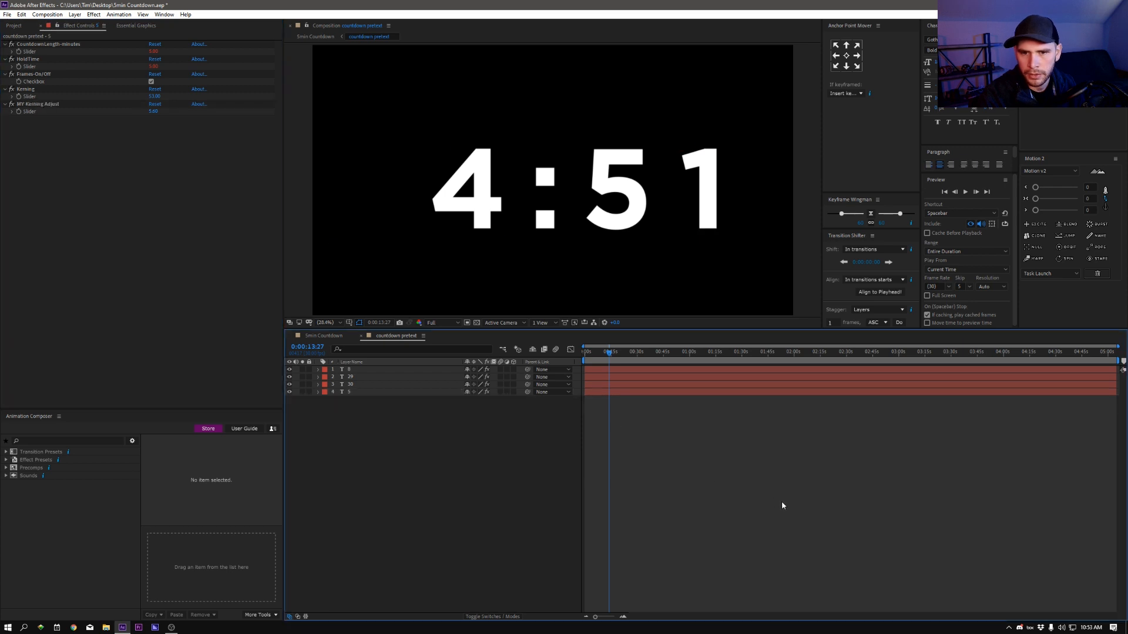
# Step: Scrub to about 39 seconds and slightly reduce the last seconds digit's MY Kerning Adjust slider to even out the spacing
pyautogui.click(638, 353)
pyautogui.moveTo(652, 363); pyautogui.dragTo(655, 363)
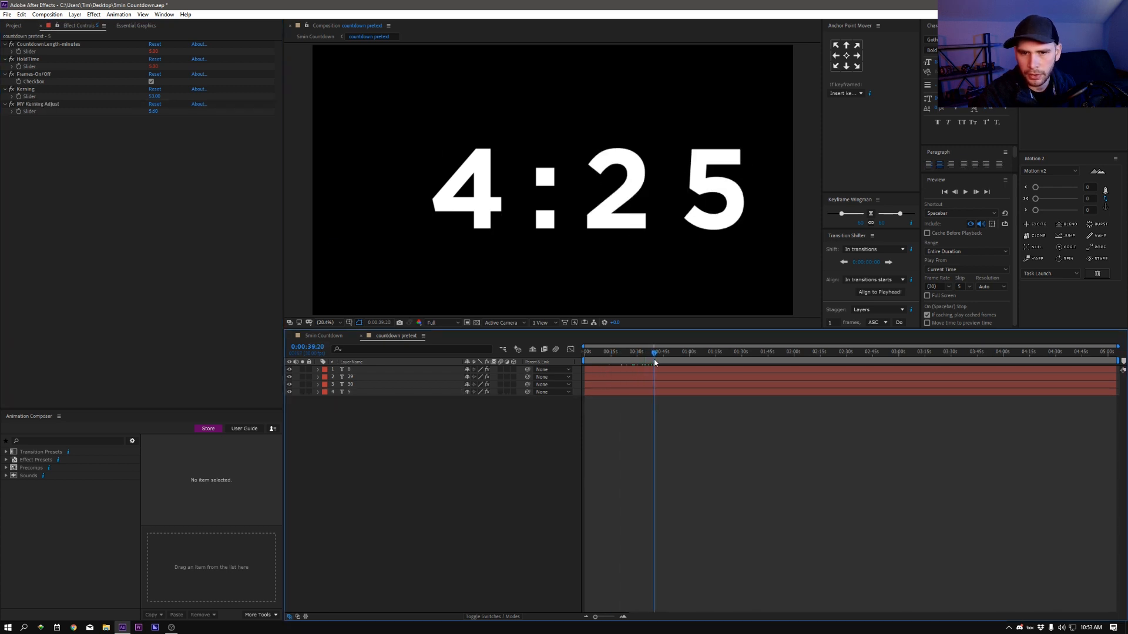
pyautogui.click(357, 392)
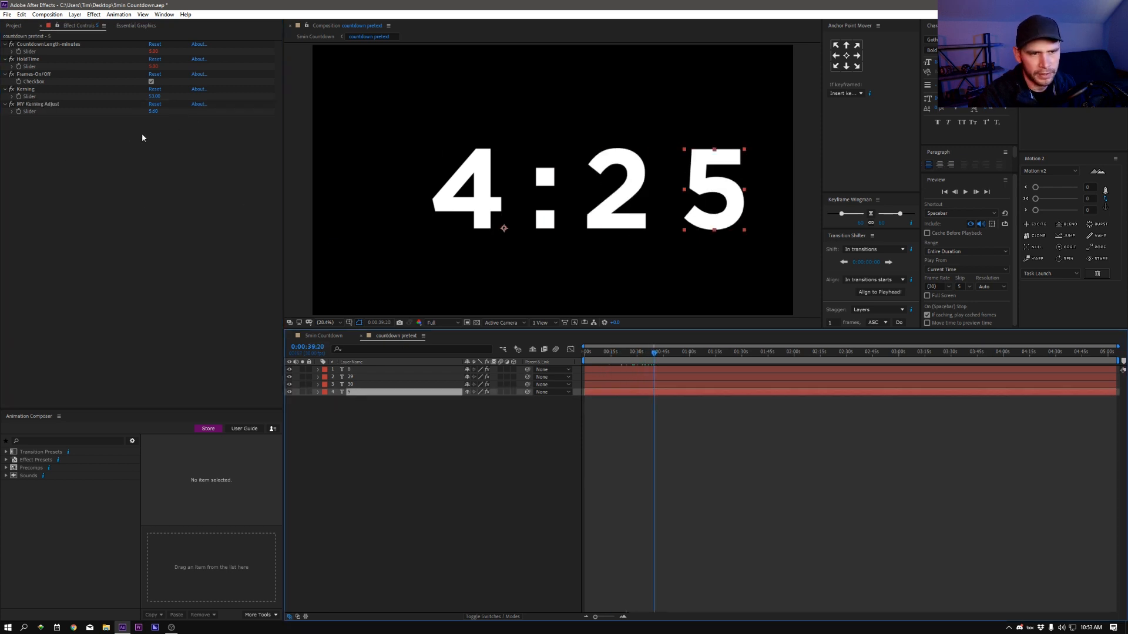
pyautogui.moveTo(153, 112); pyautogui.dragTo(155, 120)
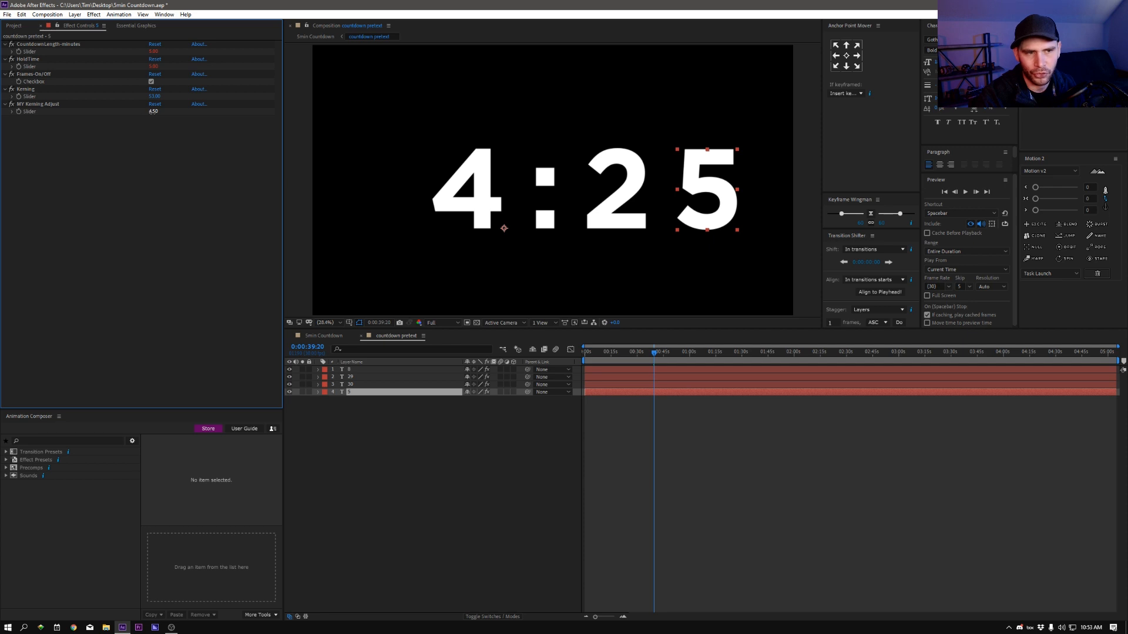
pyautogui.moveTo(153, 112); pyautogui.dragTo(165, 122)
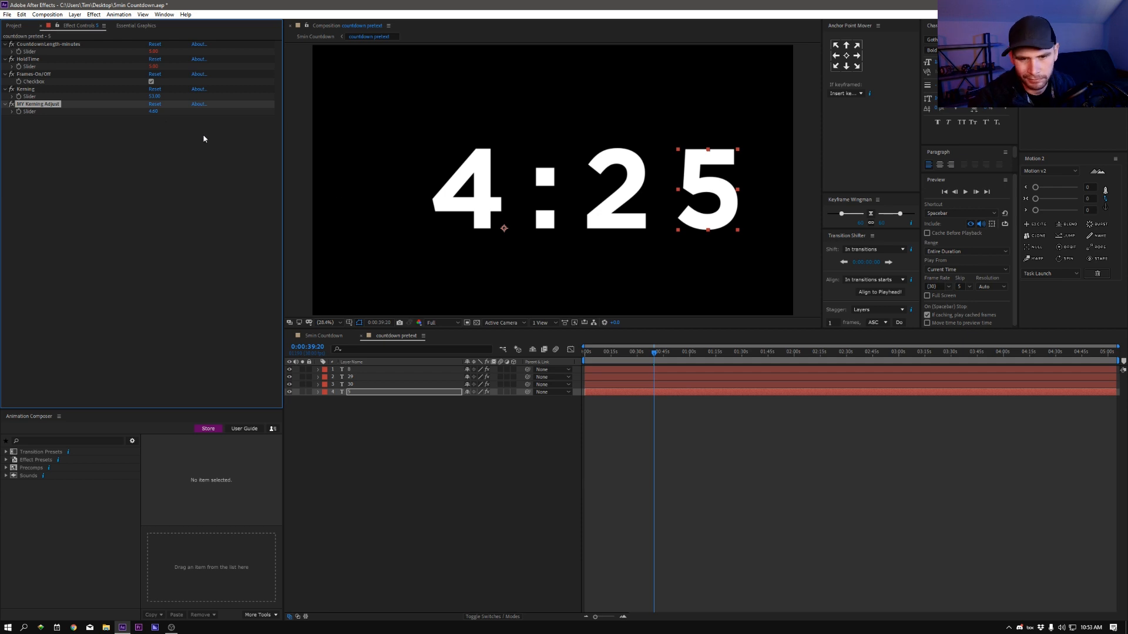
pyautogui.click(765, 516)
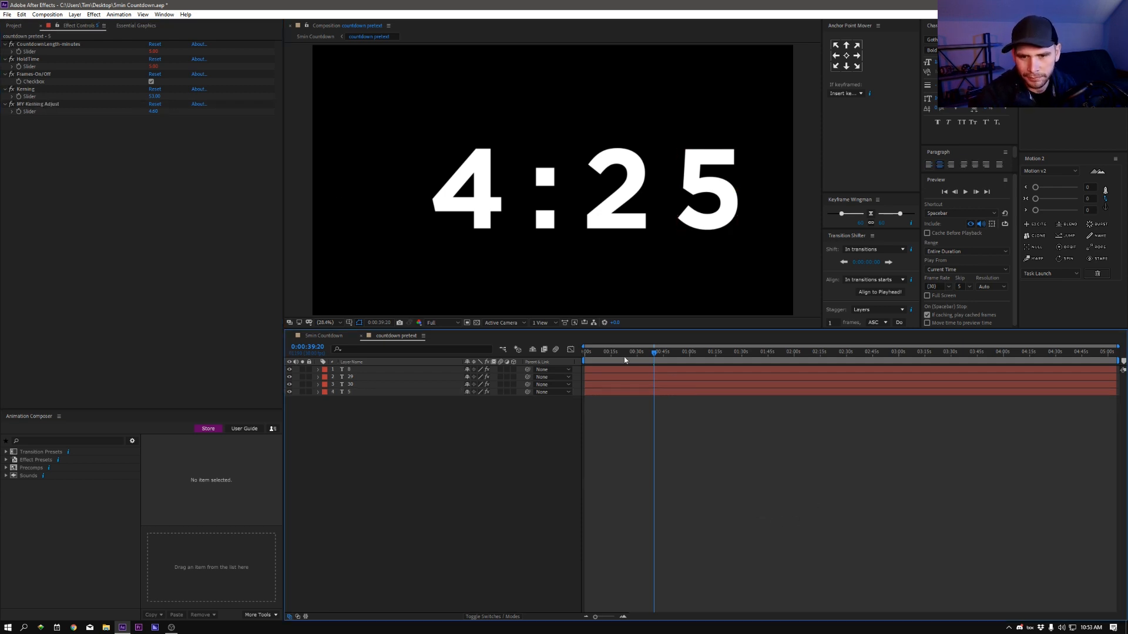
# Step: Return to the countdown's start and center the countdown pretest layer horizontally and vertically in the 5min Countdown composition
pyautogui.moveTo(624, 360); pyautogui.dragTo(579, 361)
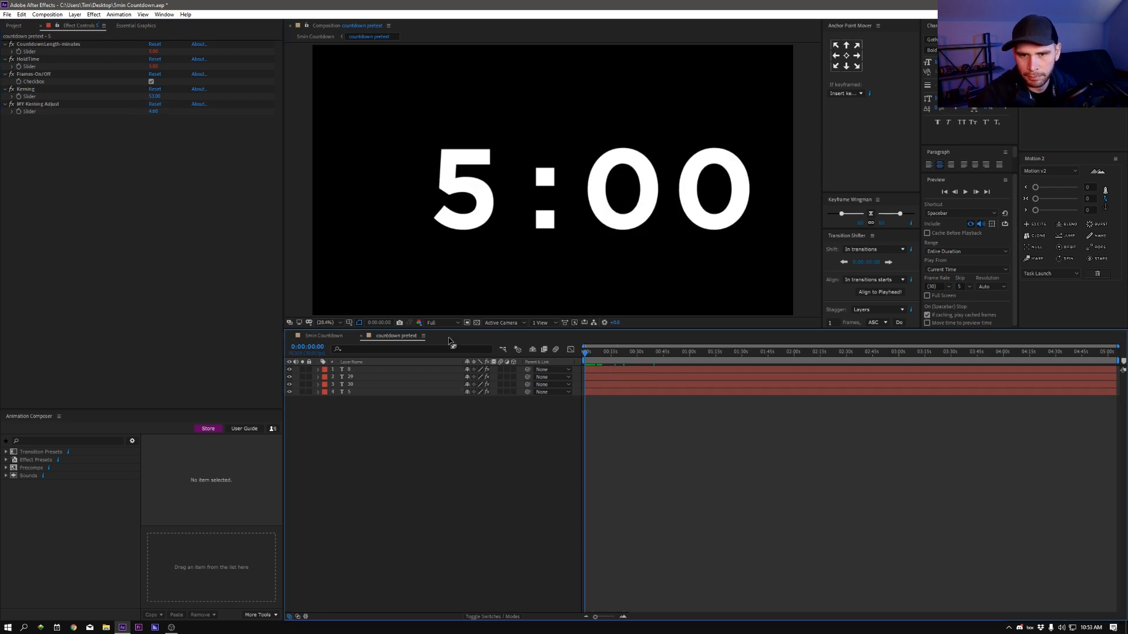
pyautogui.click(325, 337)
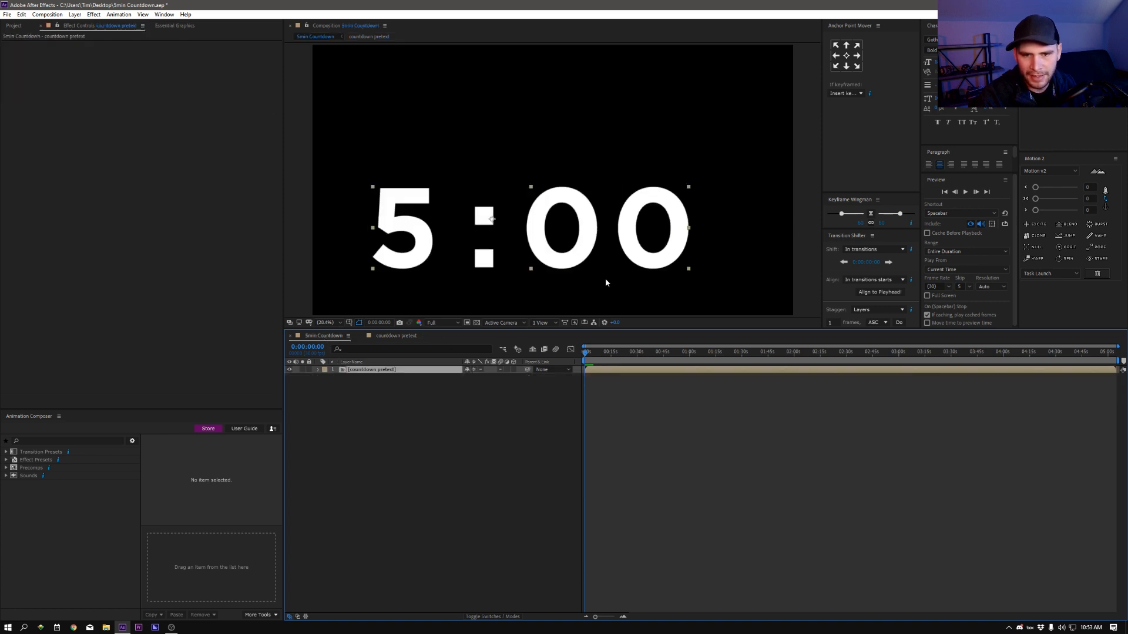
pyautogui.scroll(-2, 586, 261)
pyautogui.scroll(2, 586, 261)
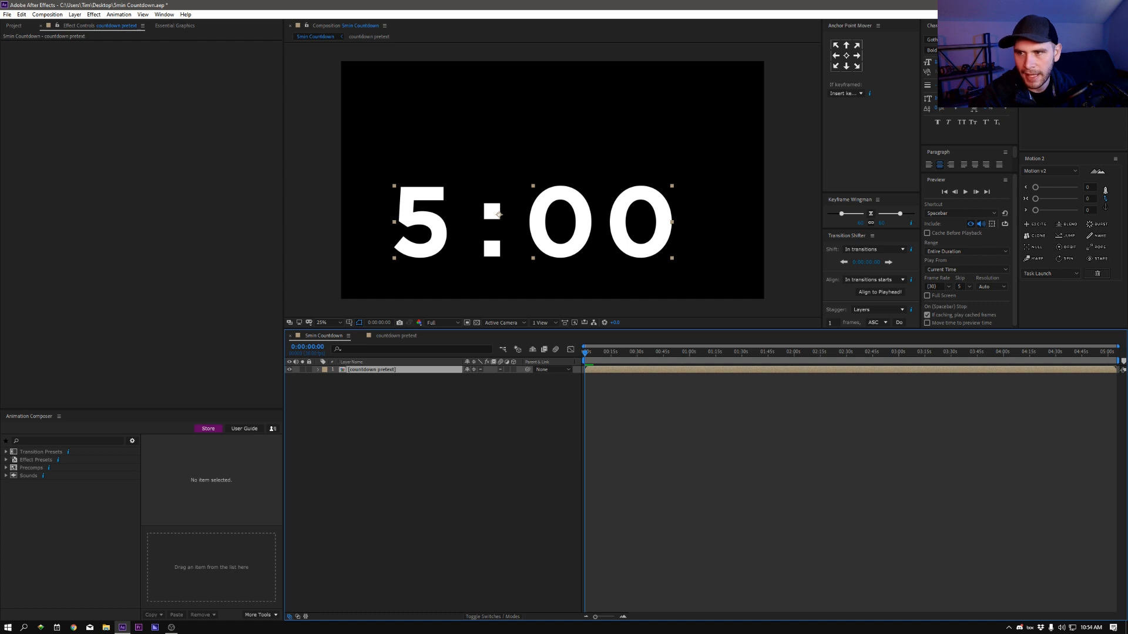
pyautogui.click(1041, 48)
pyautogui.click(1082, 48)
pyautogui.click(794, 505)
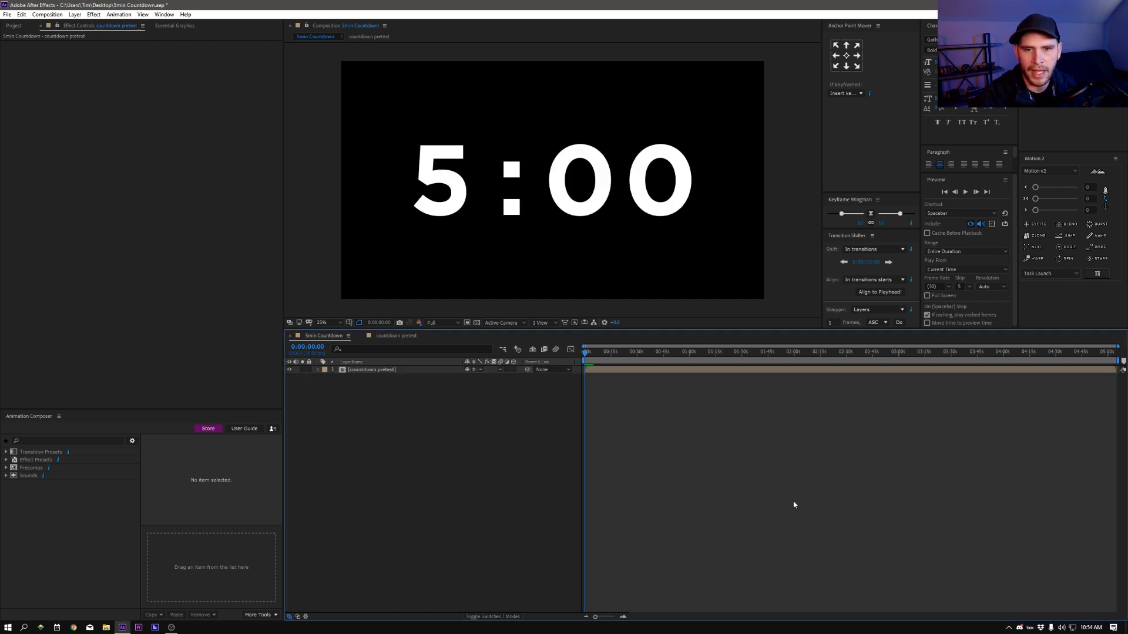
# Step: Scrub to about 2:48 to preview the centered countdown, review the four text layers in countdown pretest, and return to the 5min Countdown composition
pyautogui.moveTo(664, 366); pyautogui.dragTo(878, 375)
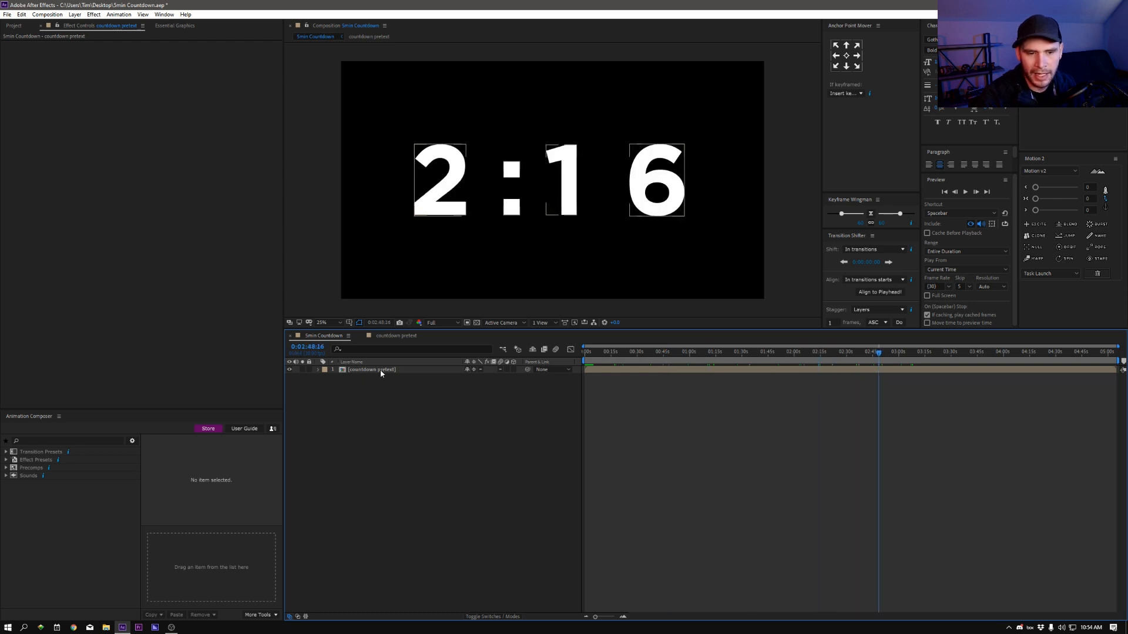
pyautogui.click(401, 335)
pyautogui.click(360, 370)
pyautogui.keyDown('shift'); pyautogui.click(356, 393); pyautogui.keyUp('shift')
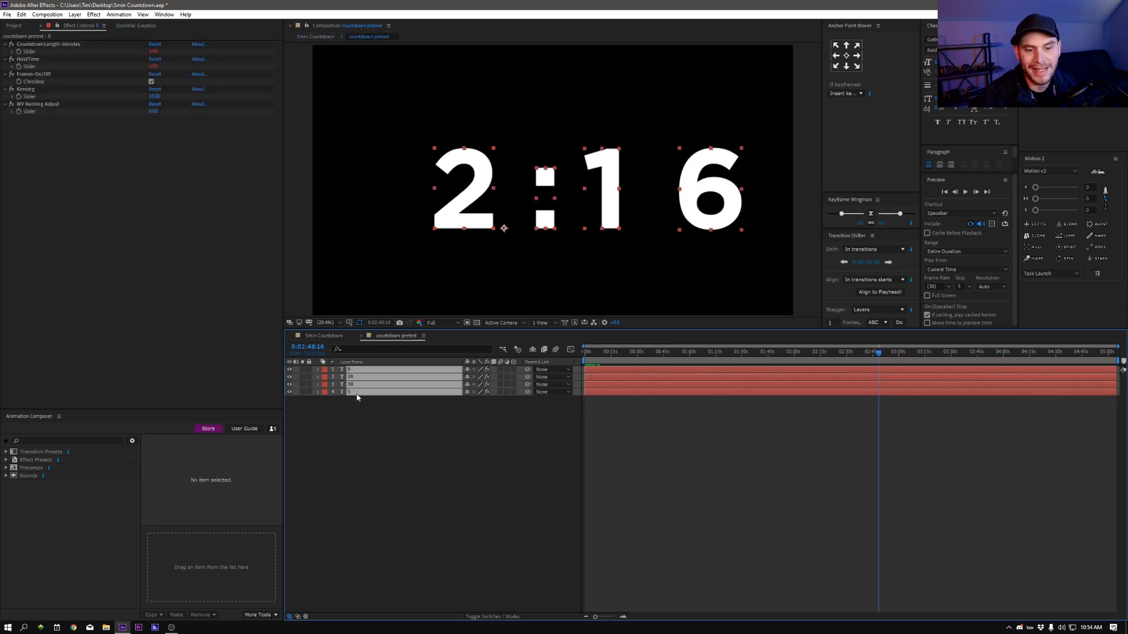
pyautogui.click(809, 452)
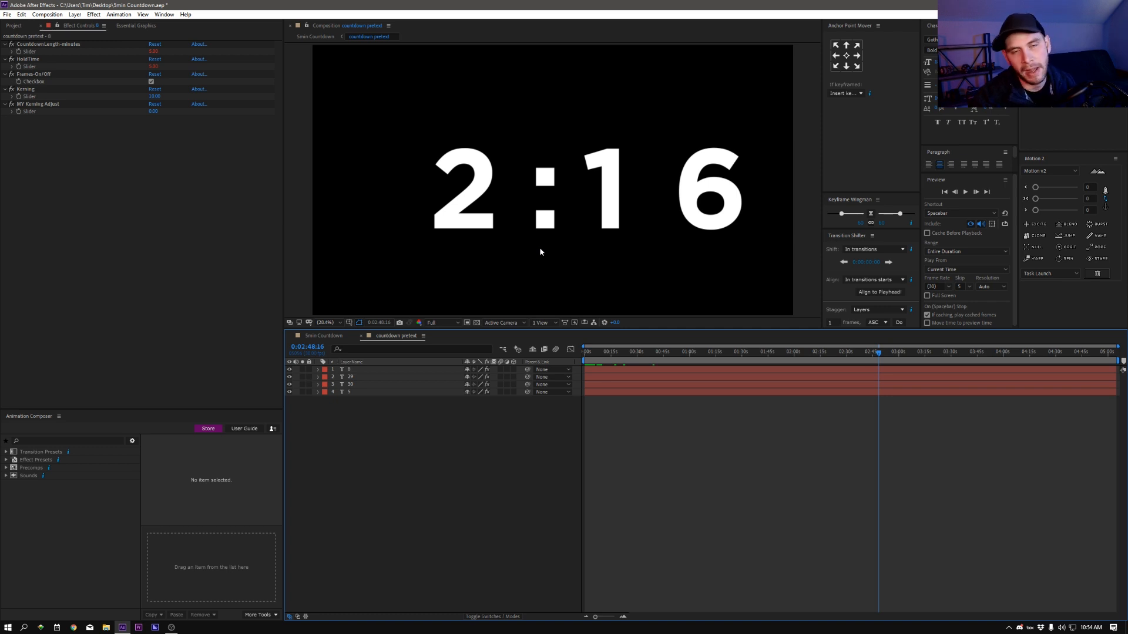
pyautogui.click(324, 336)
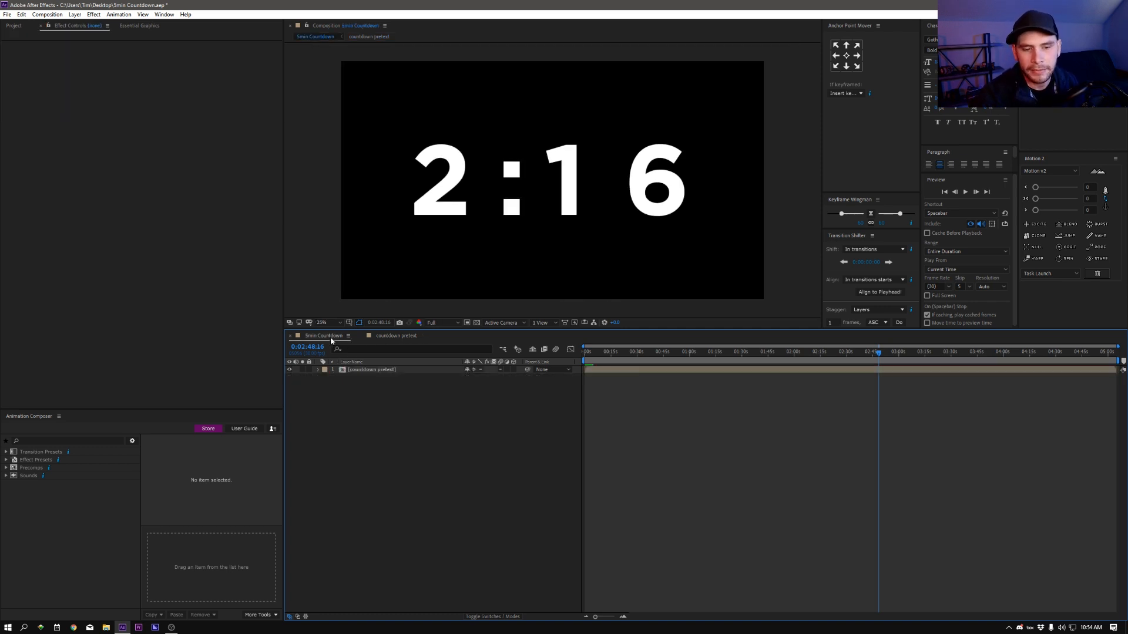